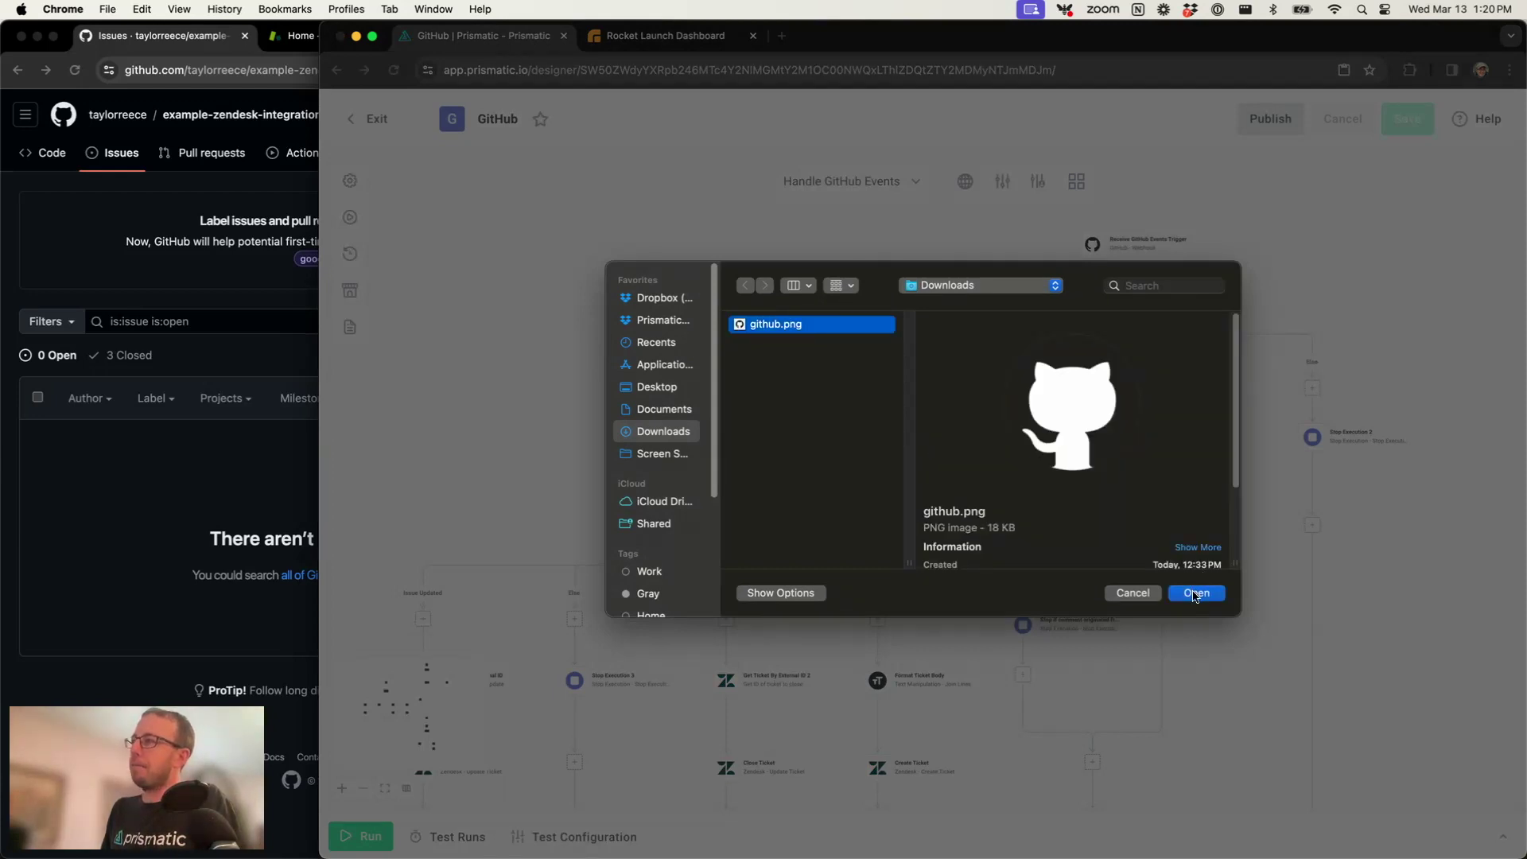
Use github.png as the integration's icon and set the integration's category to Source Control
left_click(1192, 591)
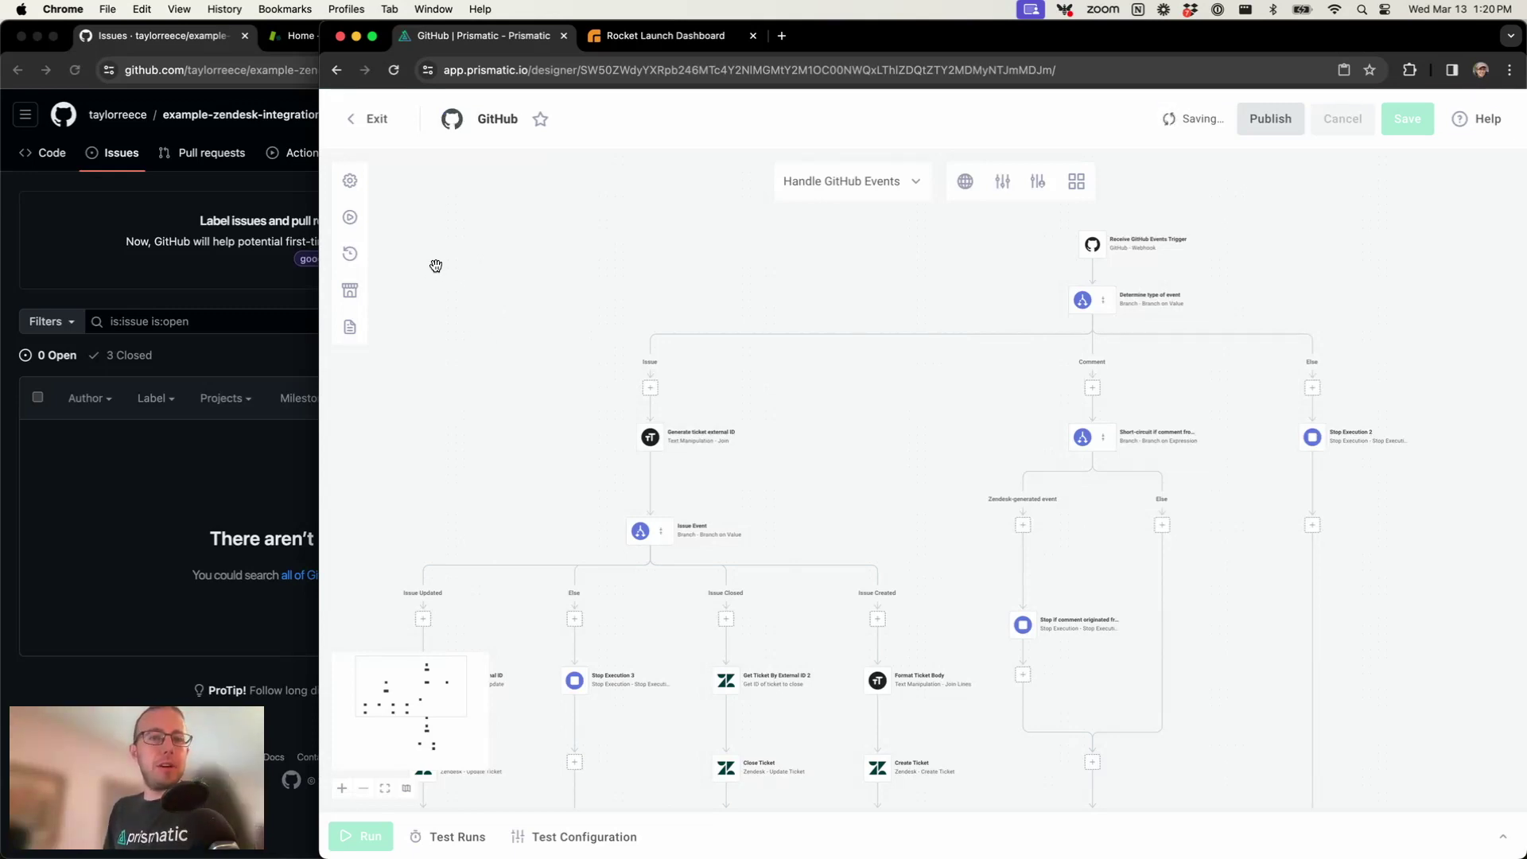
left_click(349, 183)
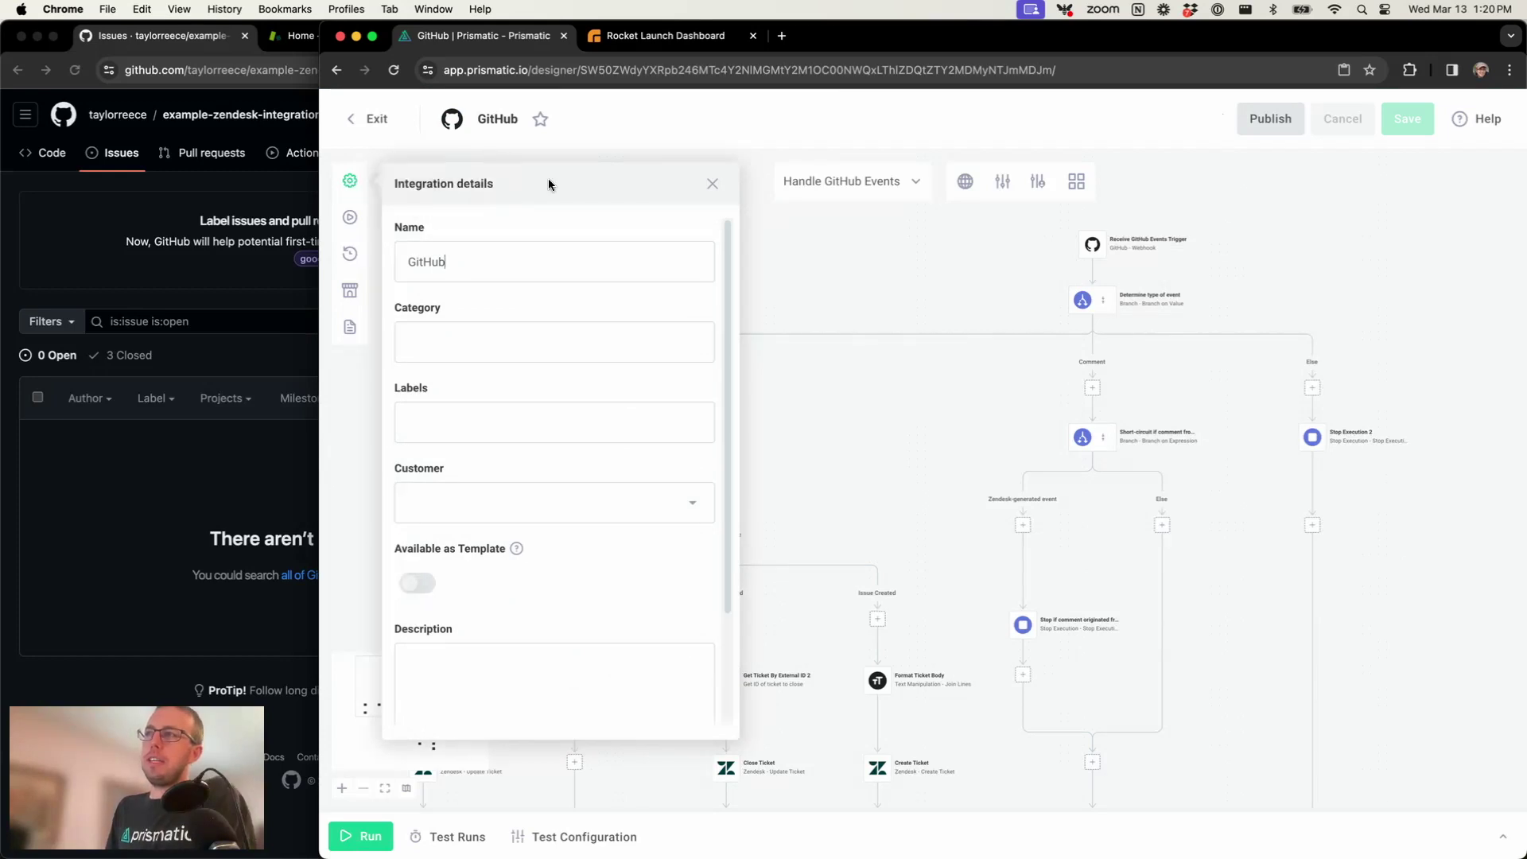
left_click(531, 337)
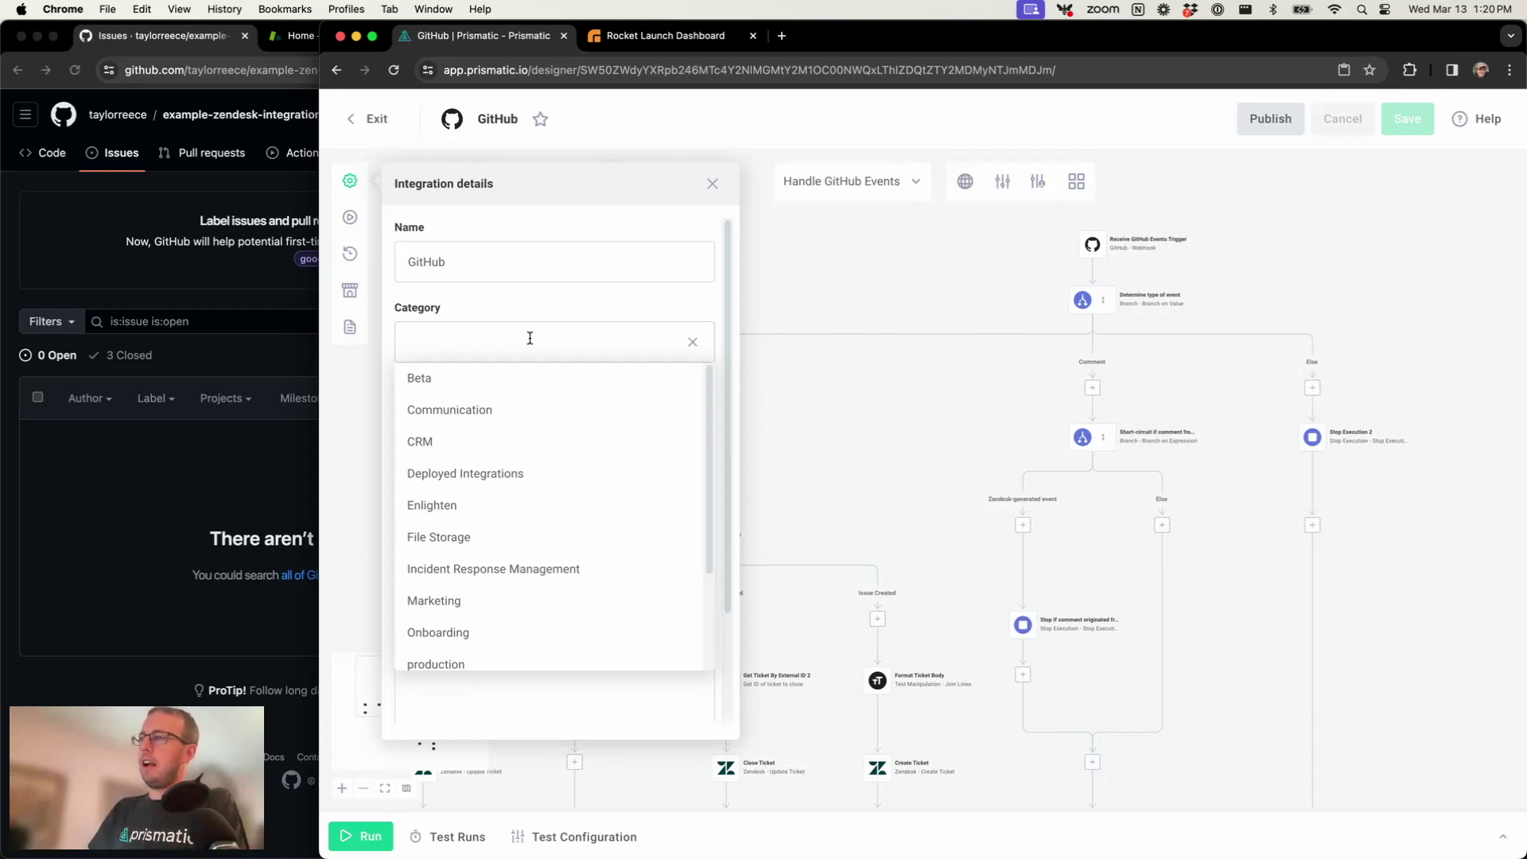
type("Source Control")
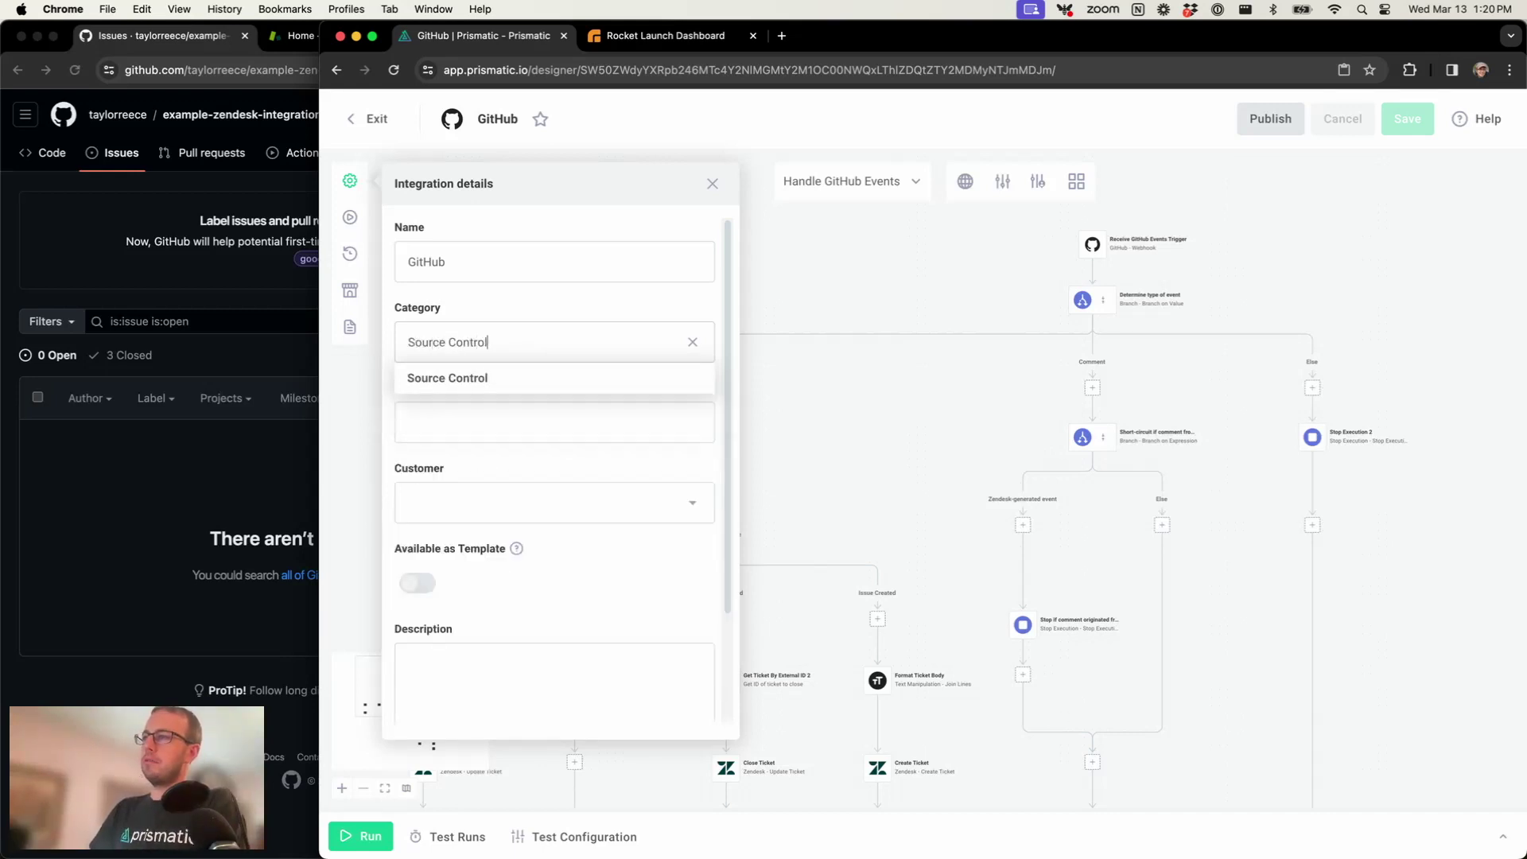
key("Return")
Enter "Sync GitHub issues to Zendesk" as the integration's description and save the integration
left_click(600, 658)
scroll(556, 597, "down", 2)
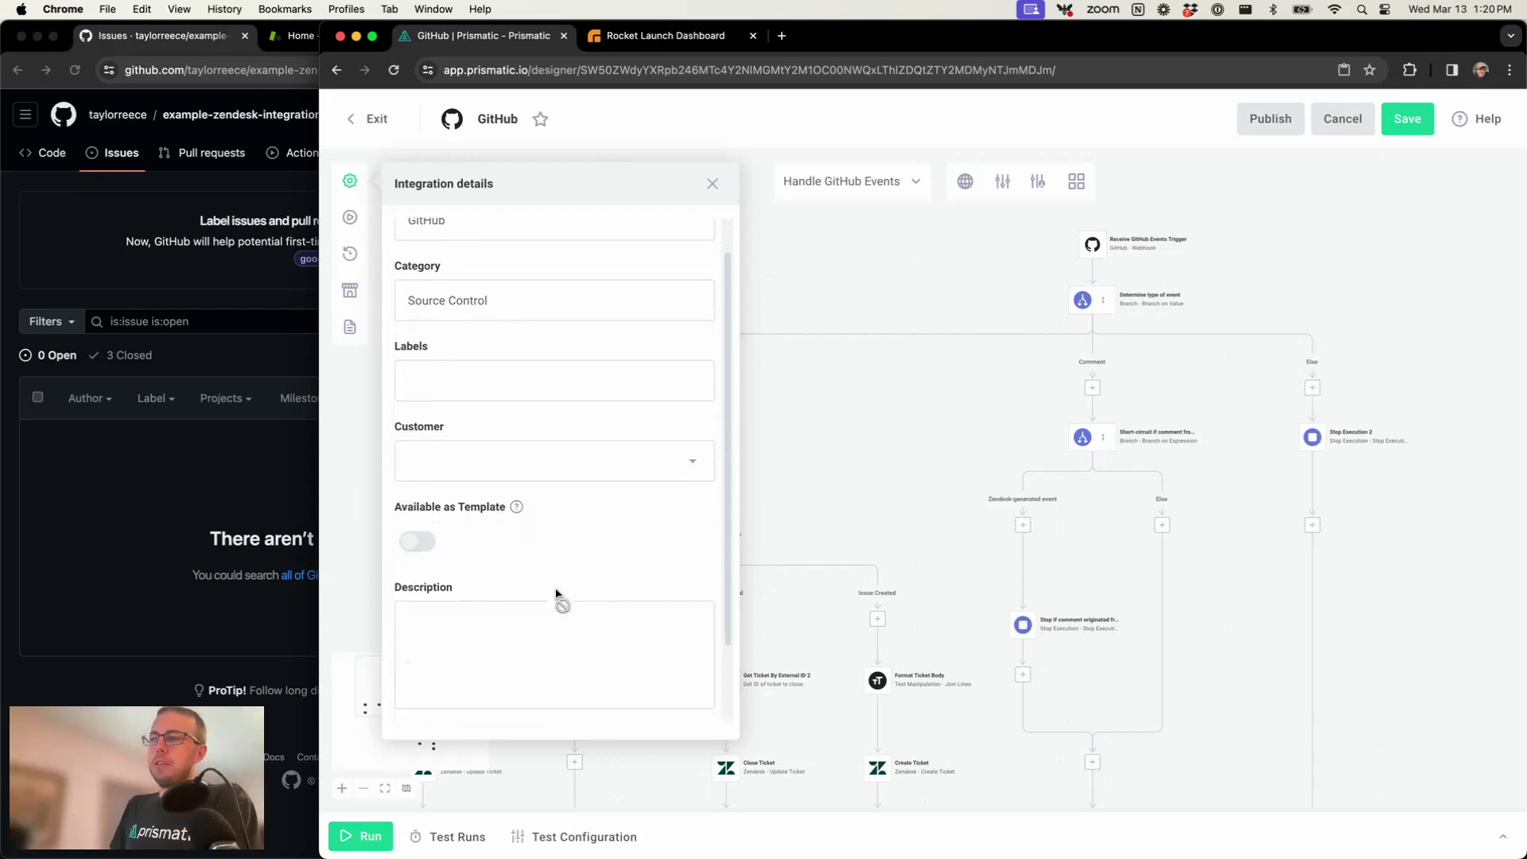
scroll(555, 592, "down", 1)
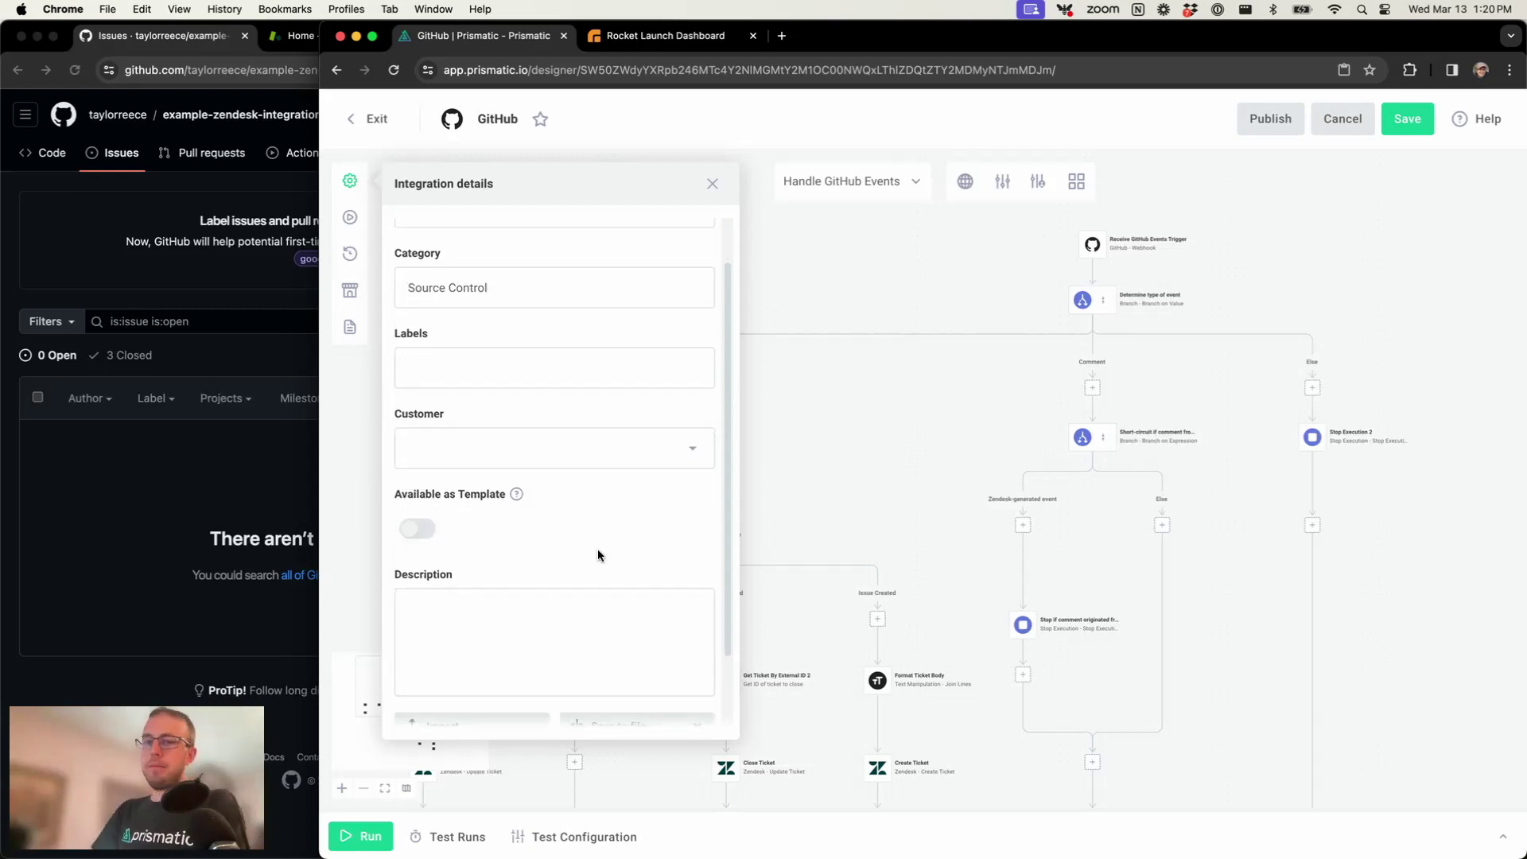
type("Sync G")
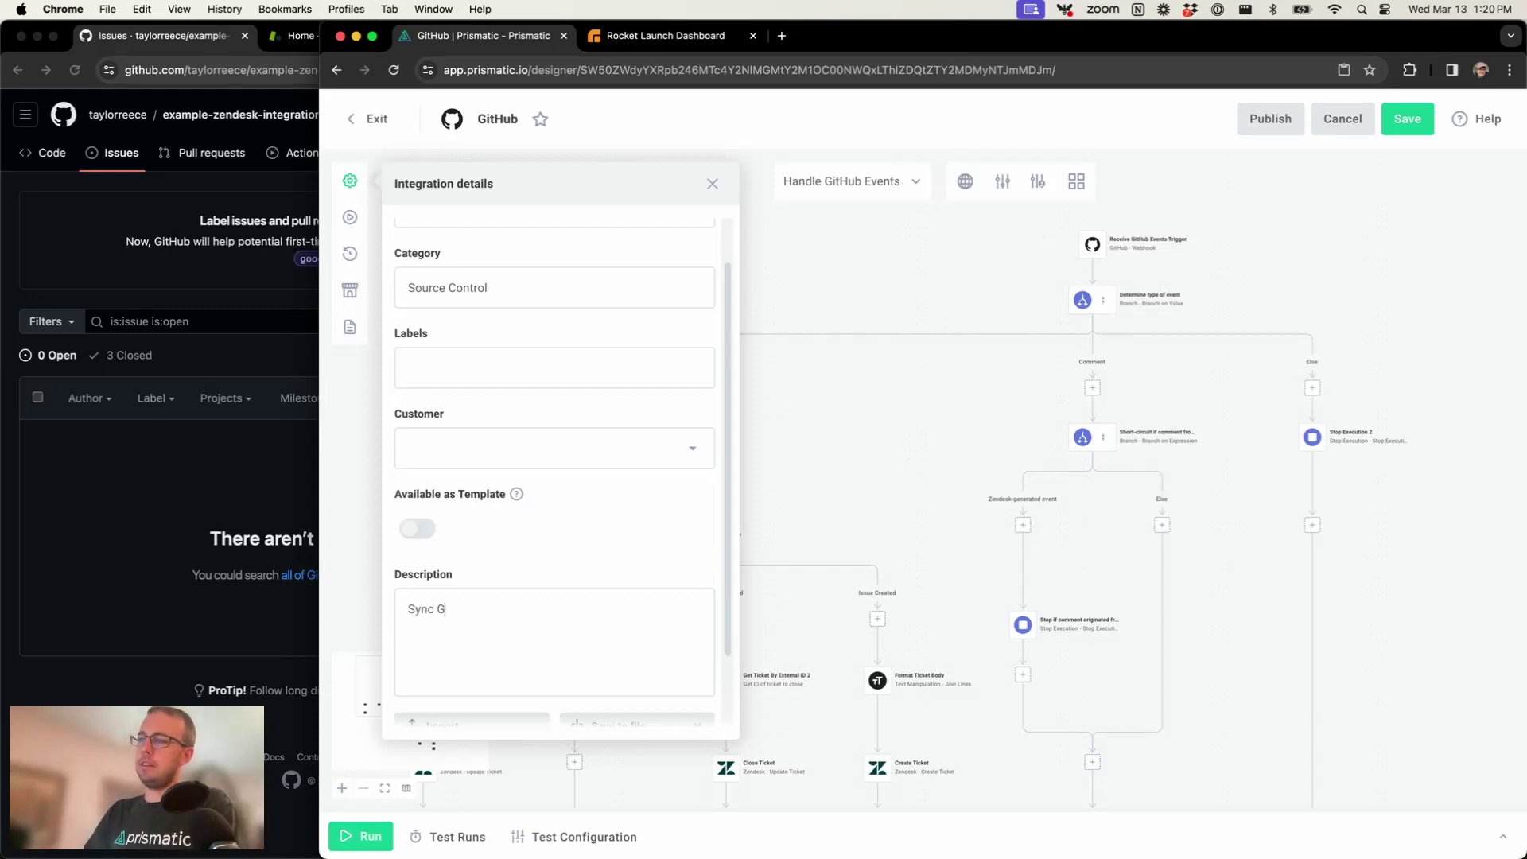
type("itHub issues to")
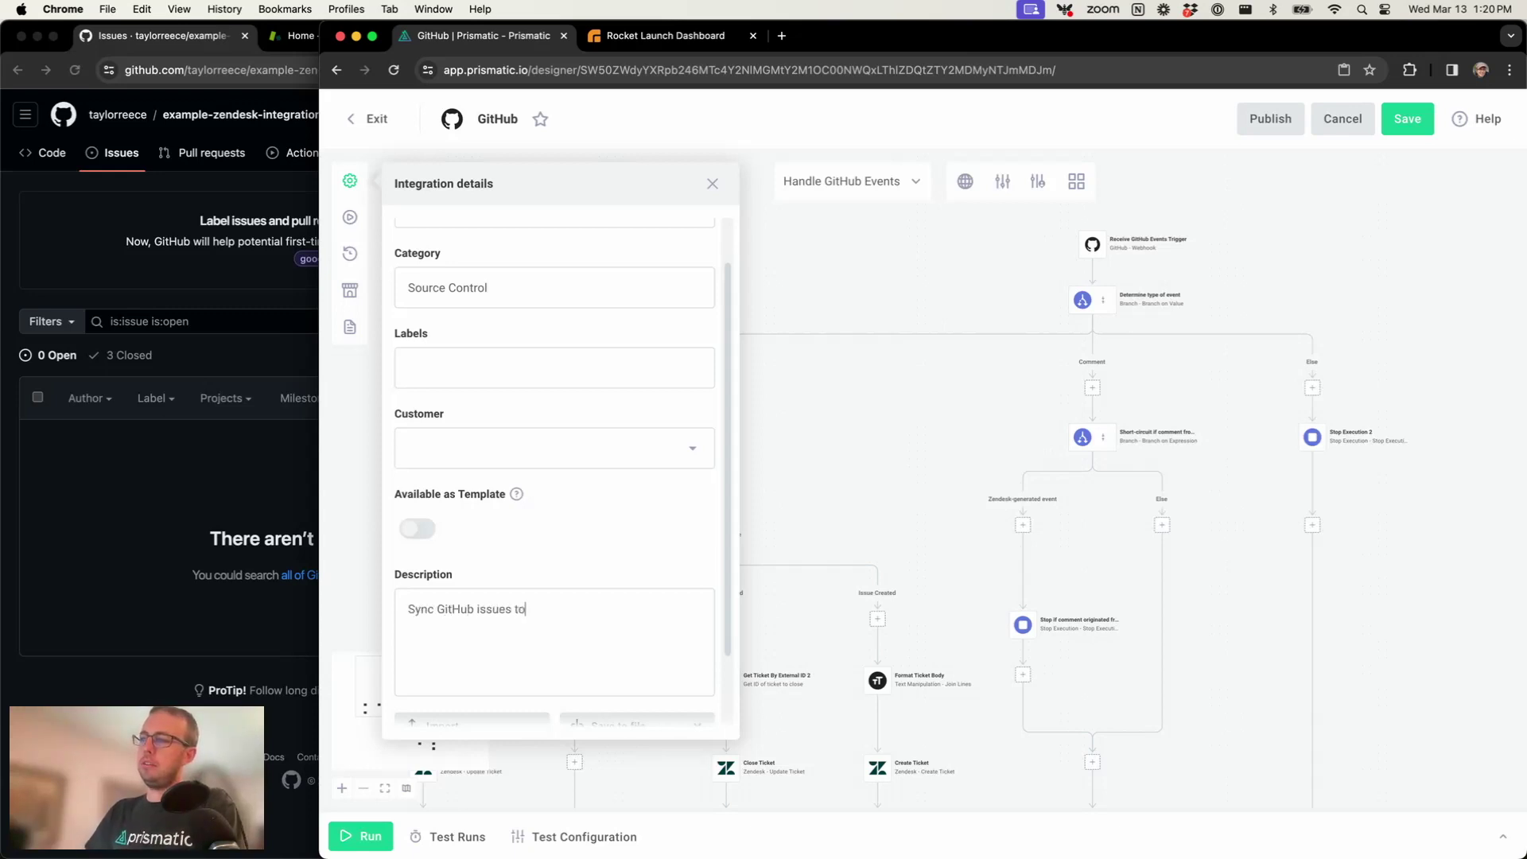
type(" Zendesk")
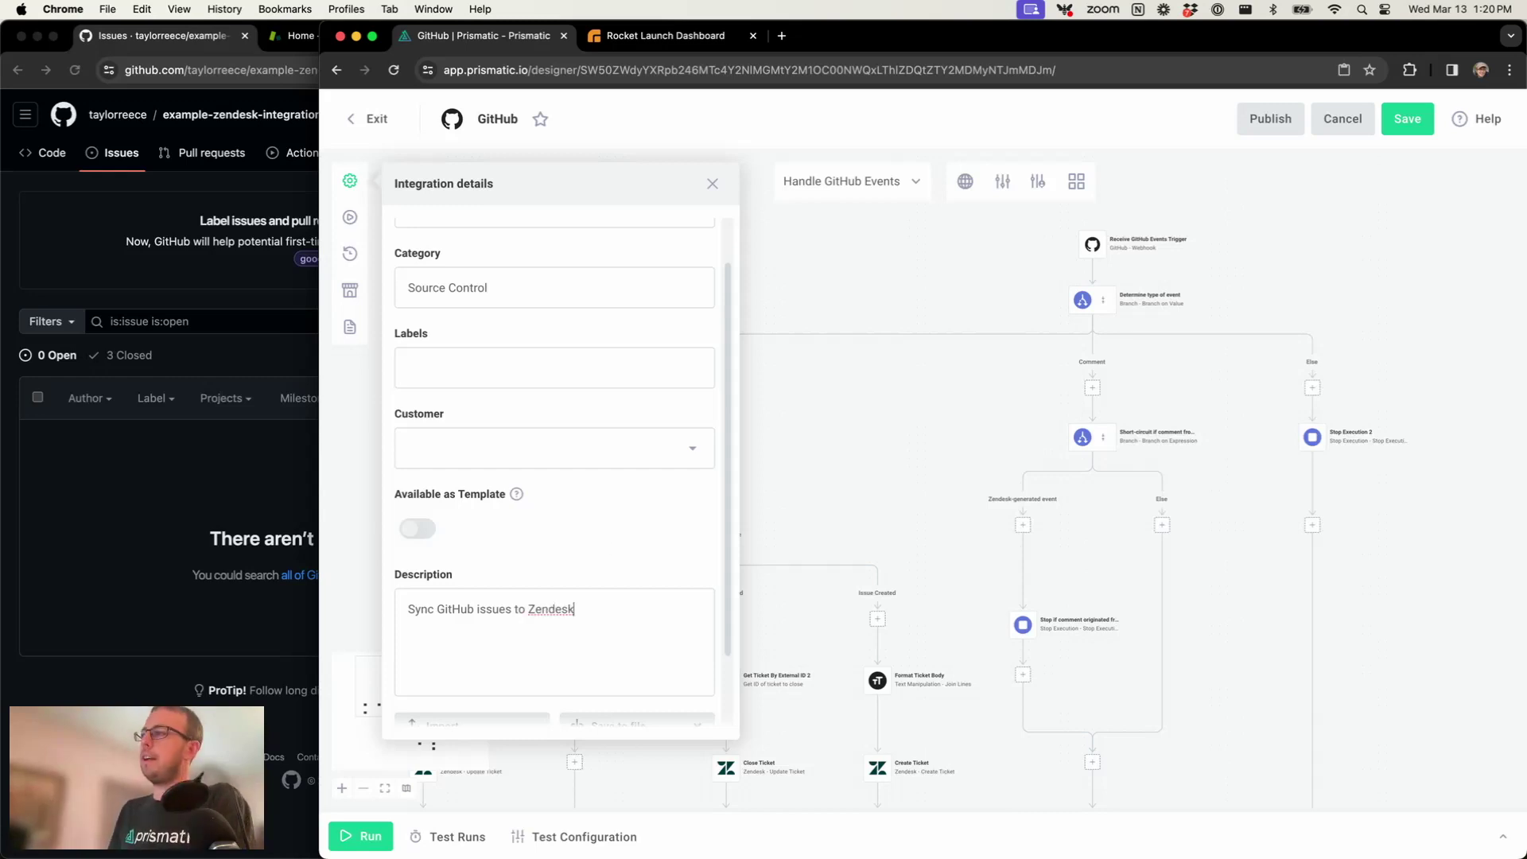
left_click(713, 184)
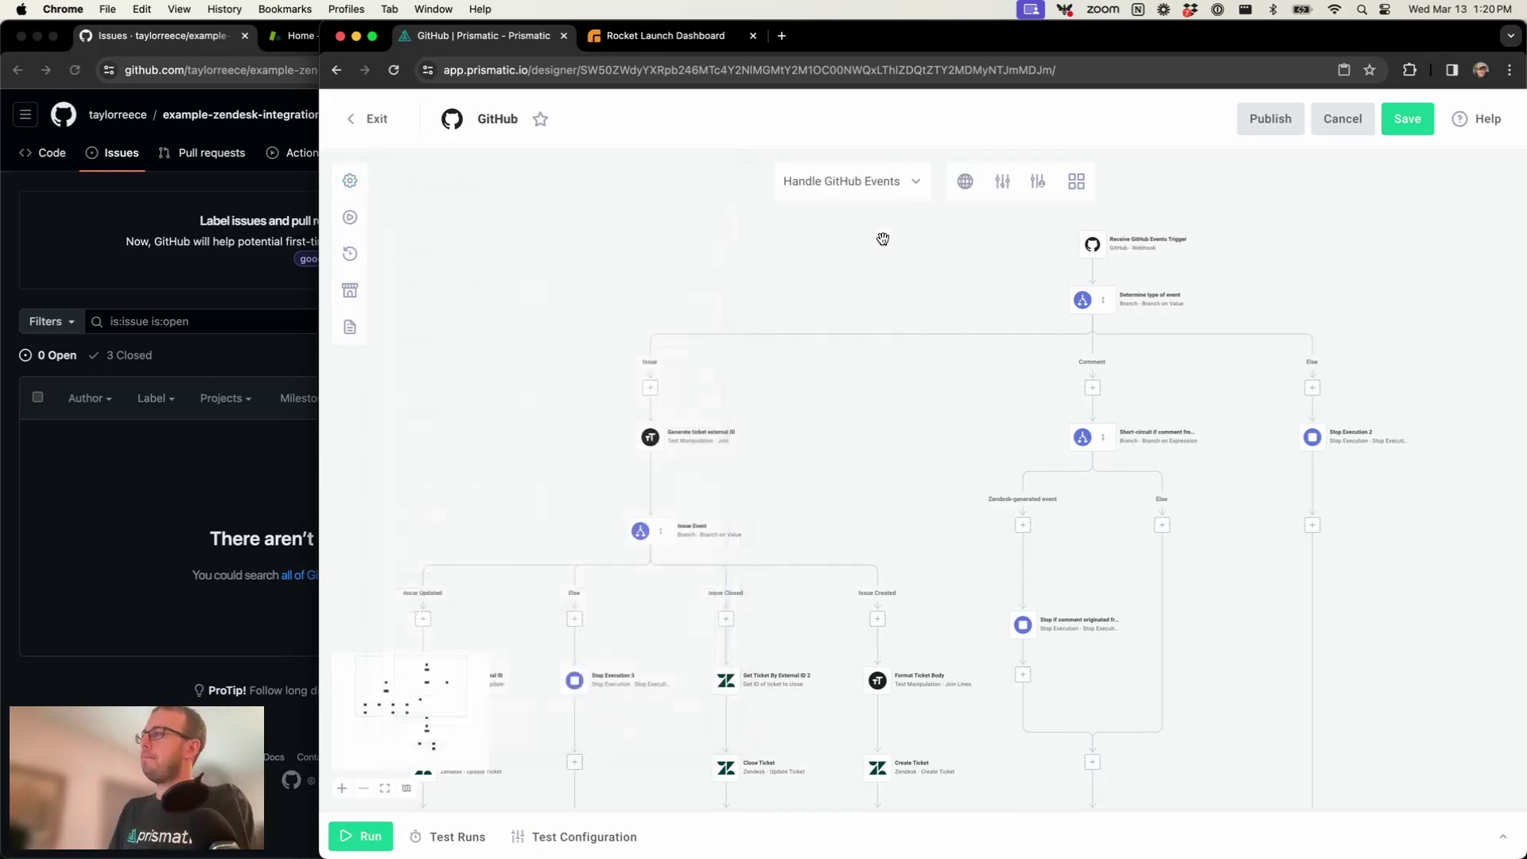
left_click(1409, 123)
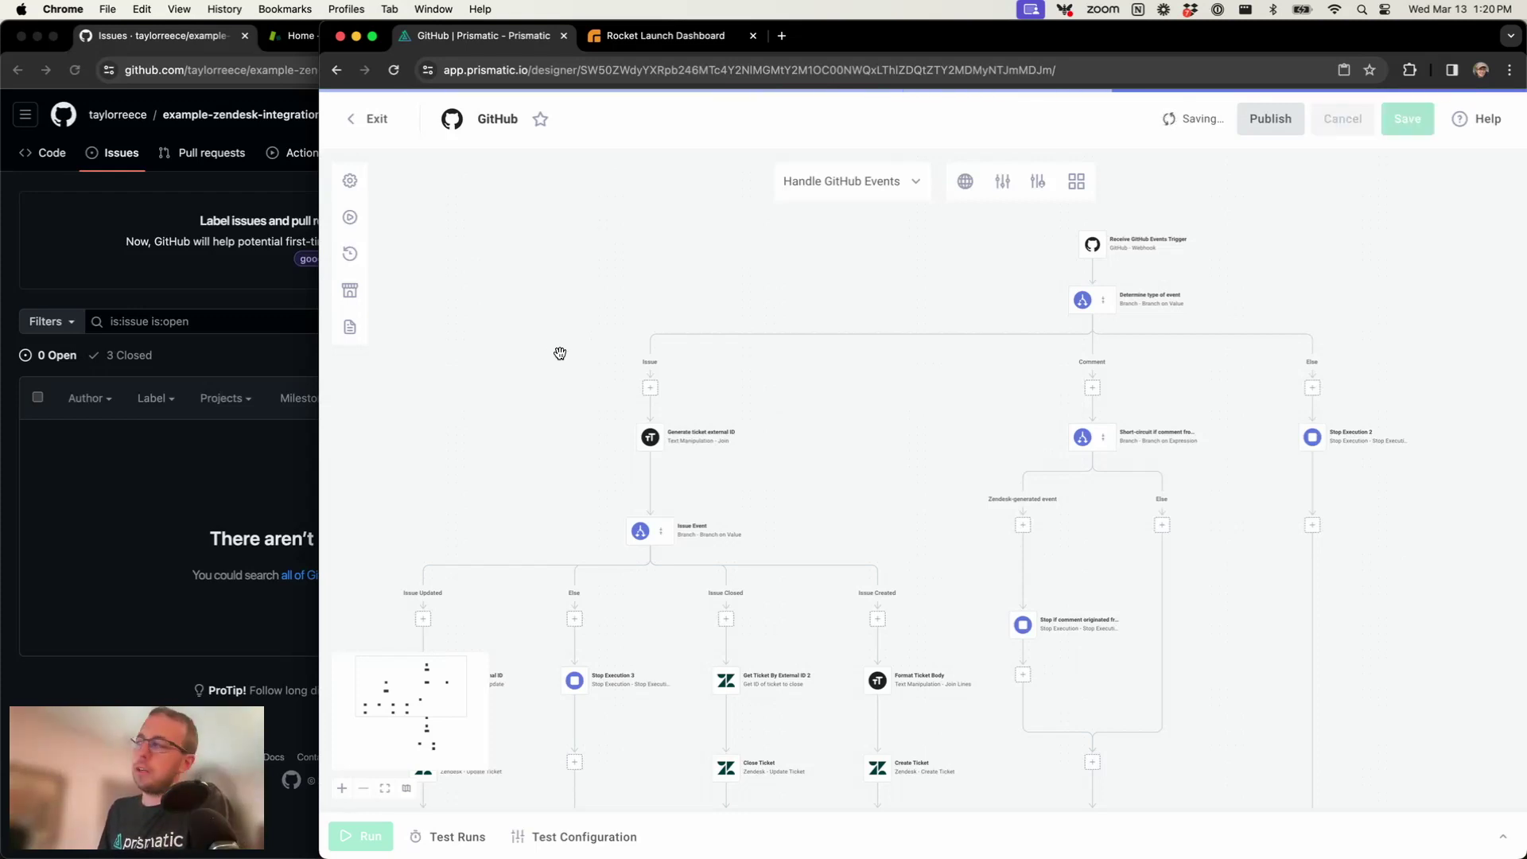
Open the integration's configuration wizard designer with its config pages
left_click(1003, 182)
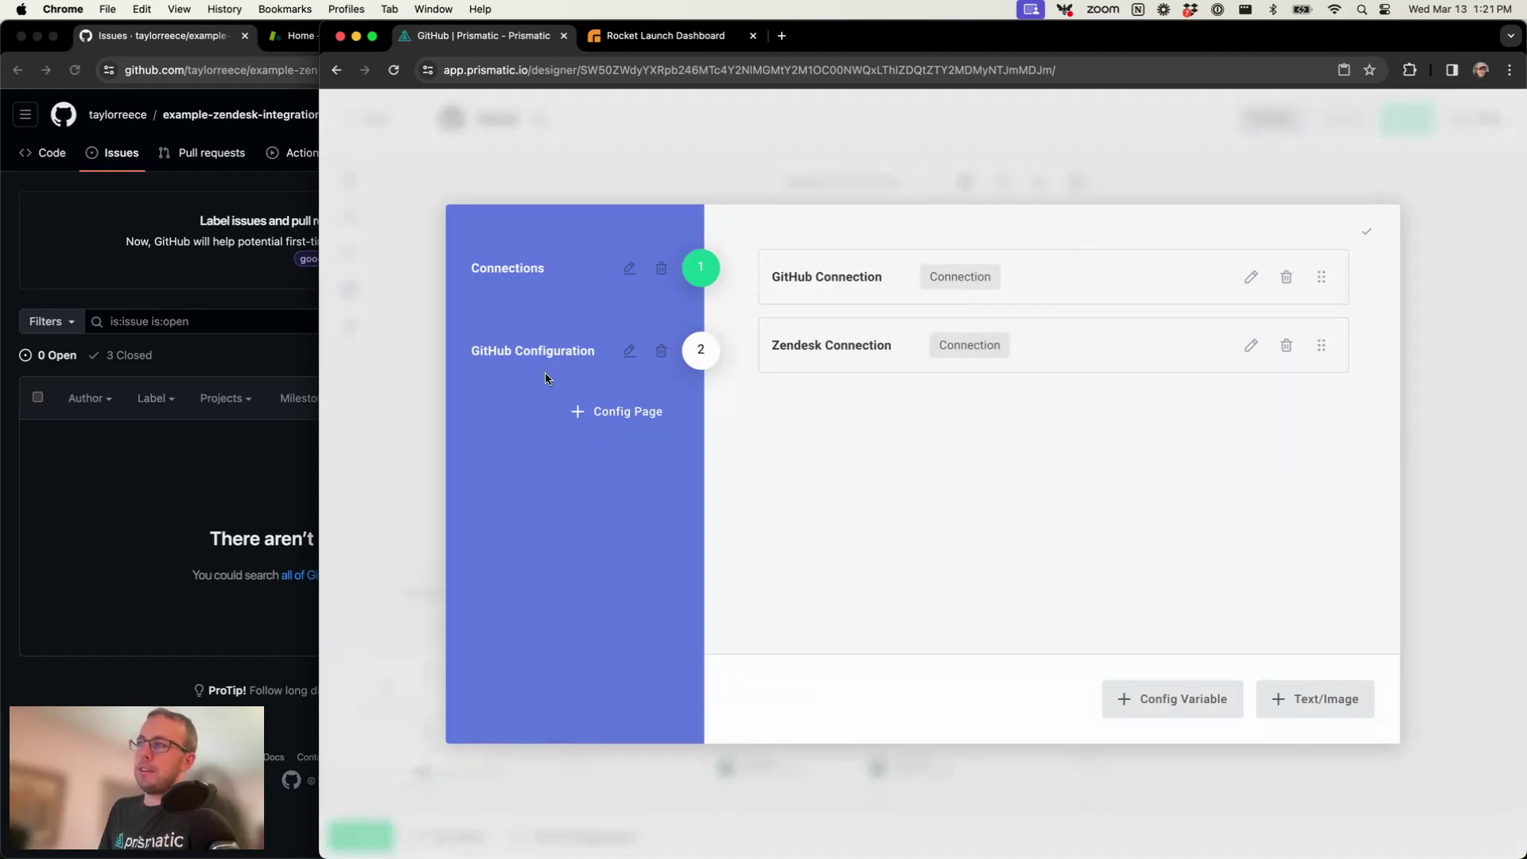
left_click(629, 352)
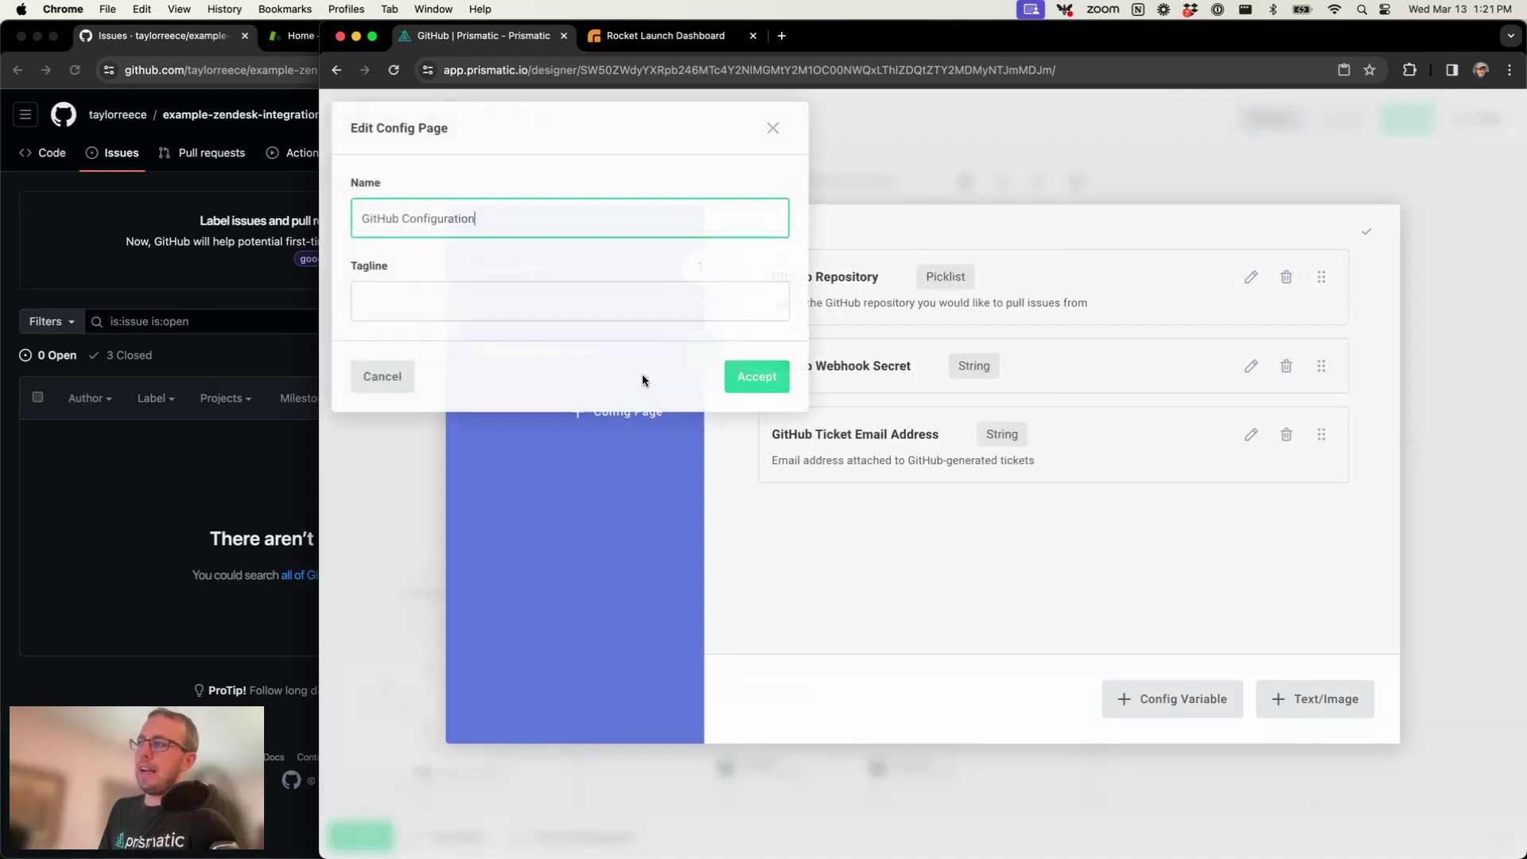
left_click(424, 302)
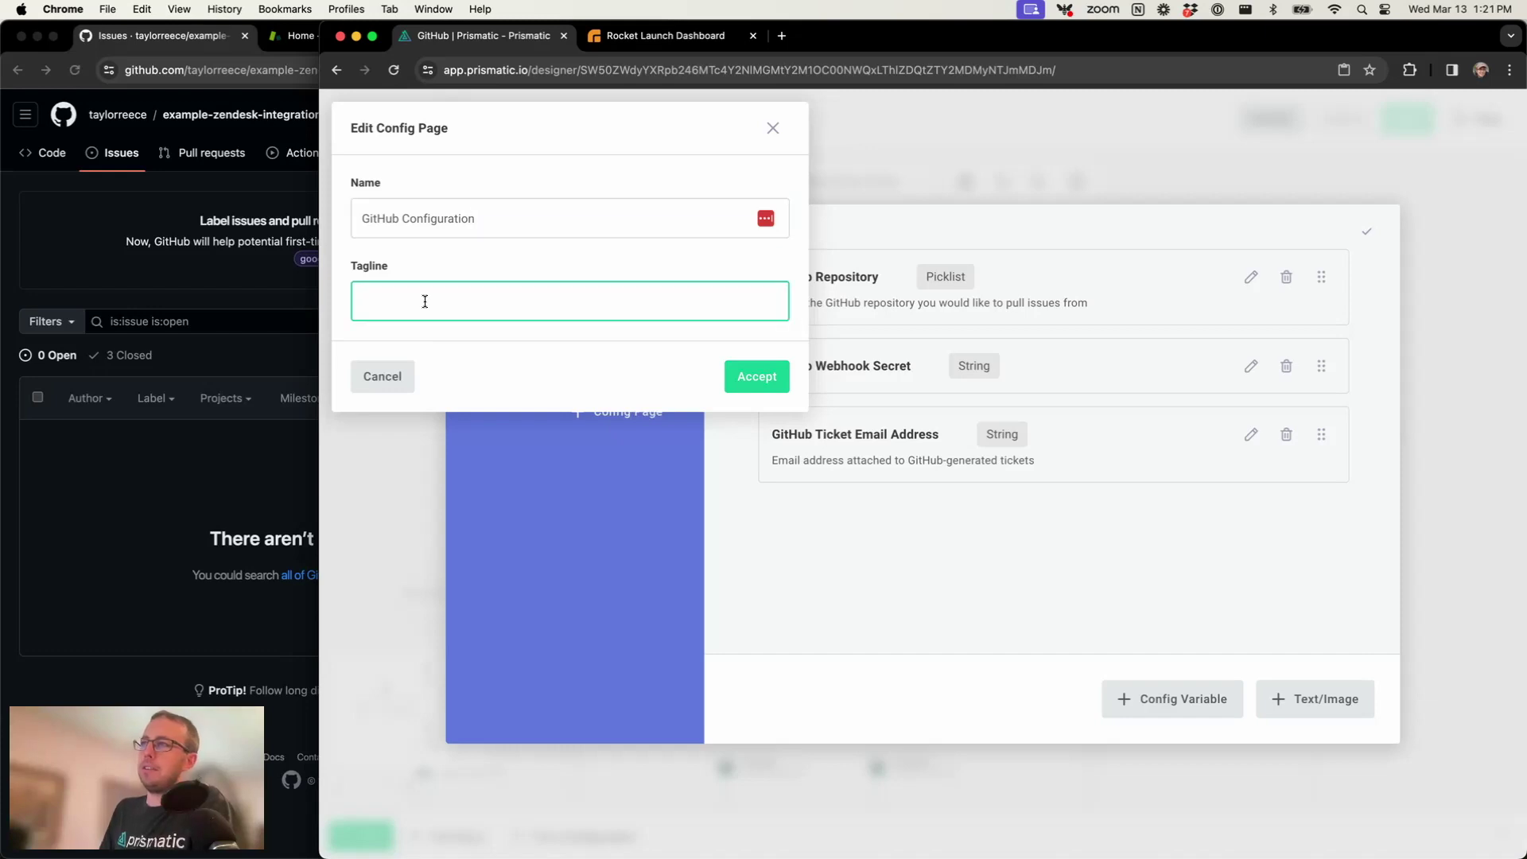
left_click(651, 420)
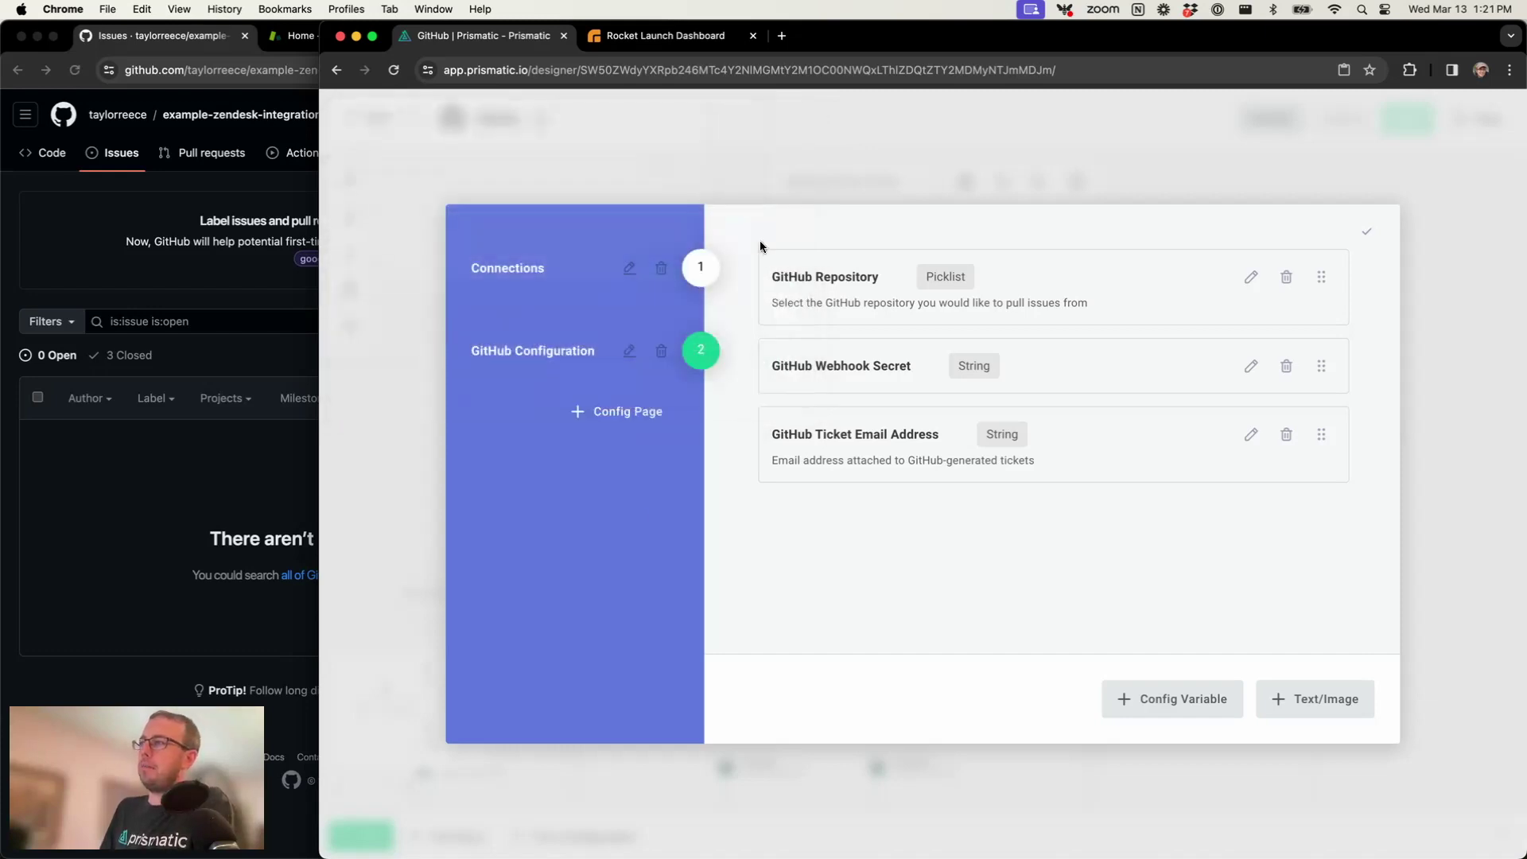
Set the tagline of the GitHub Configuration page to "Configure your GitHub repo"
left_click(629, 351)
left_click(704, 541)
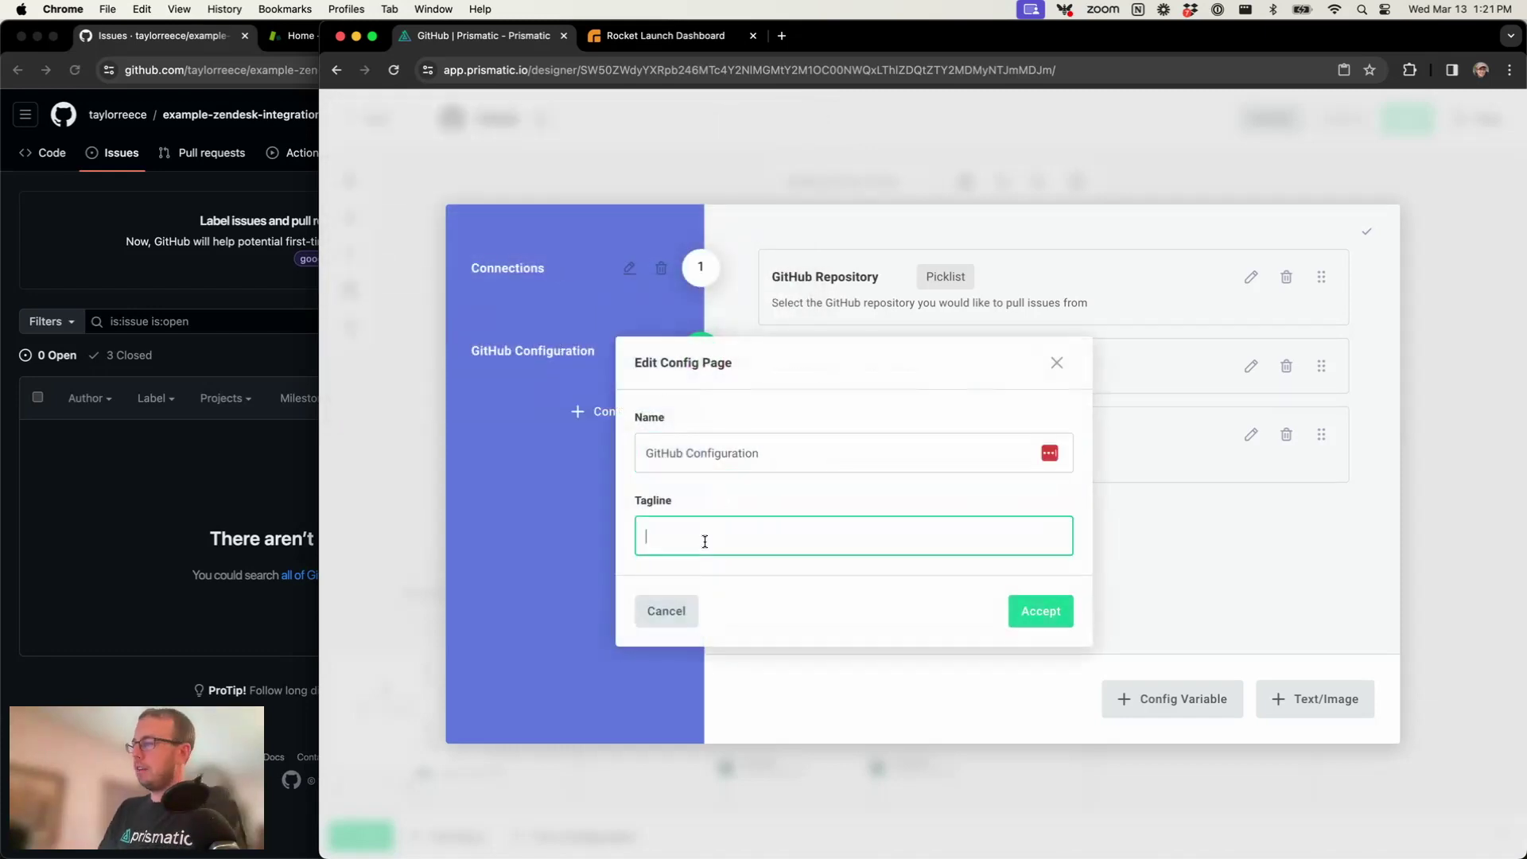
type("Configu")
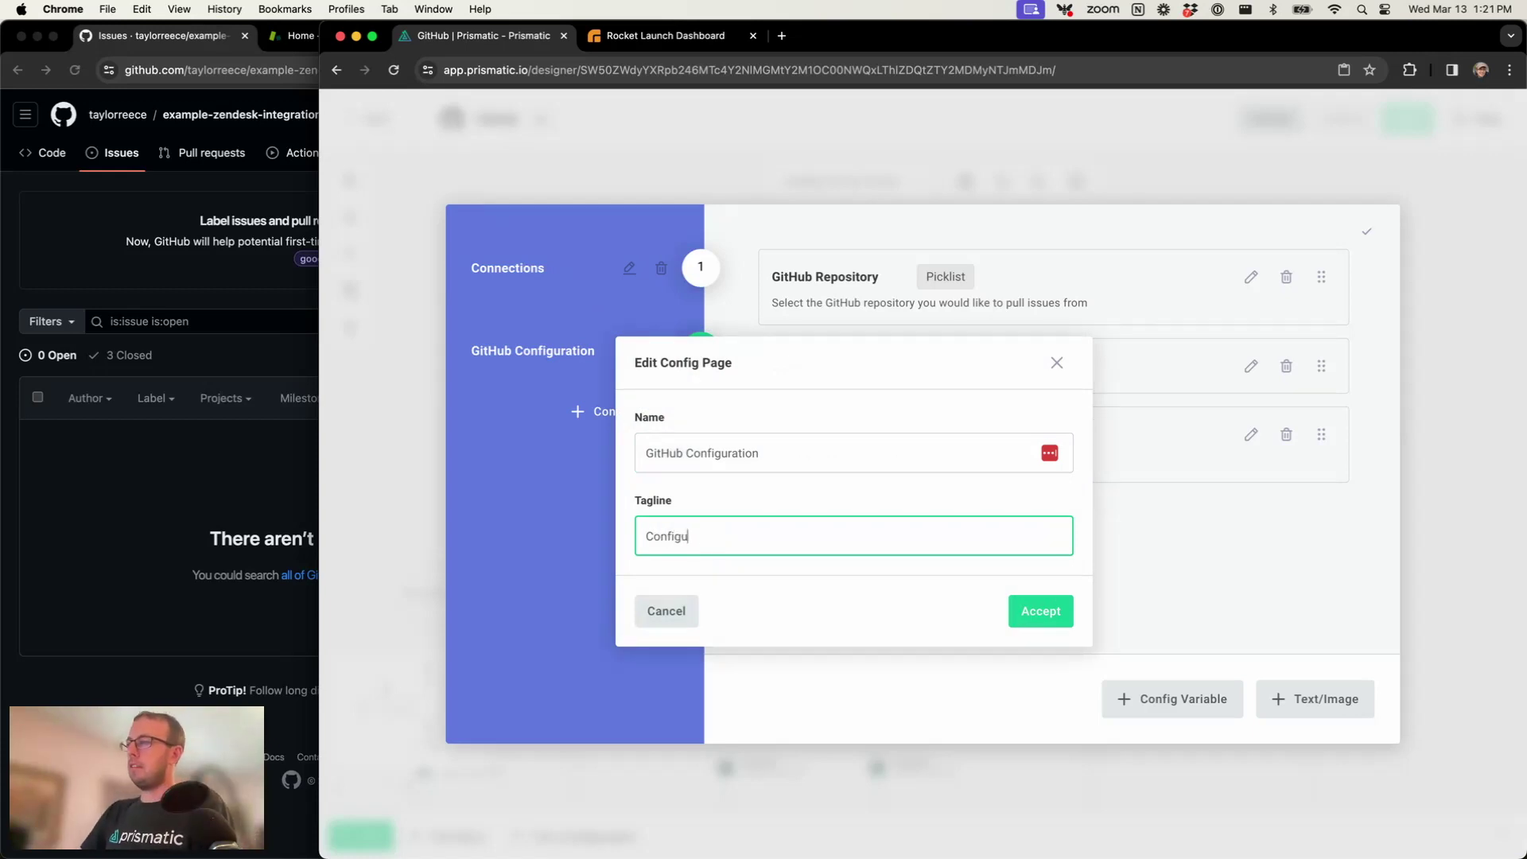
type("re your GitHub repo")
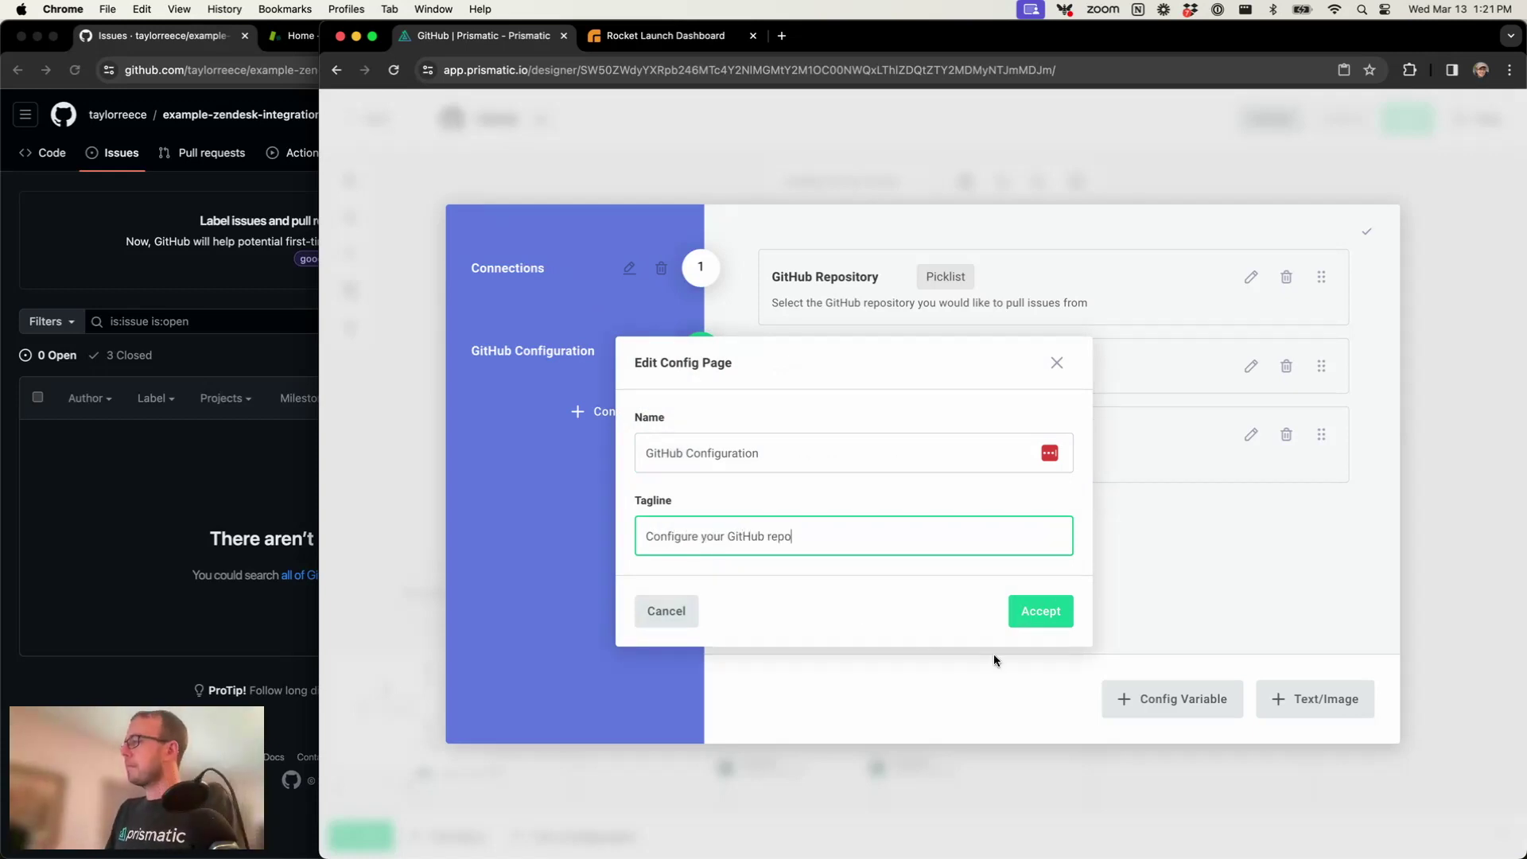
left_click(1057, 619)
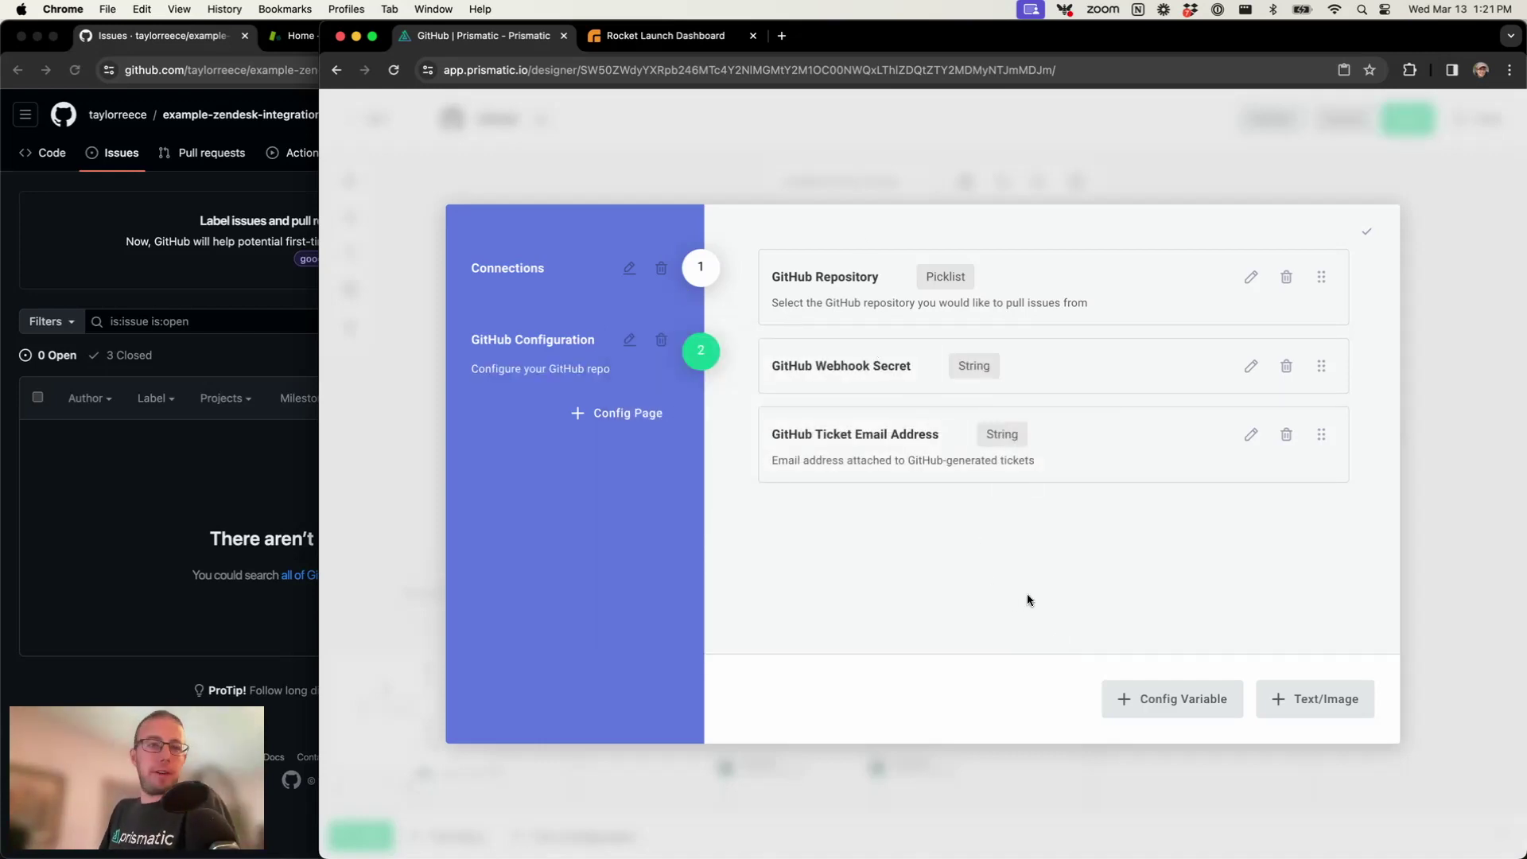
Add a Paragraph above the GitHub Configuration page's variables reading "On this page, configure the GitHub repo that will have its issues synced with Zendesk"
left_click(1295, 692)
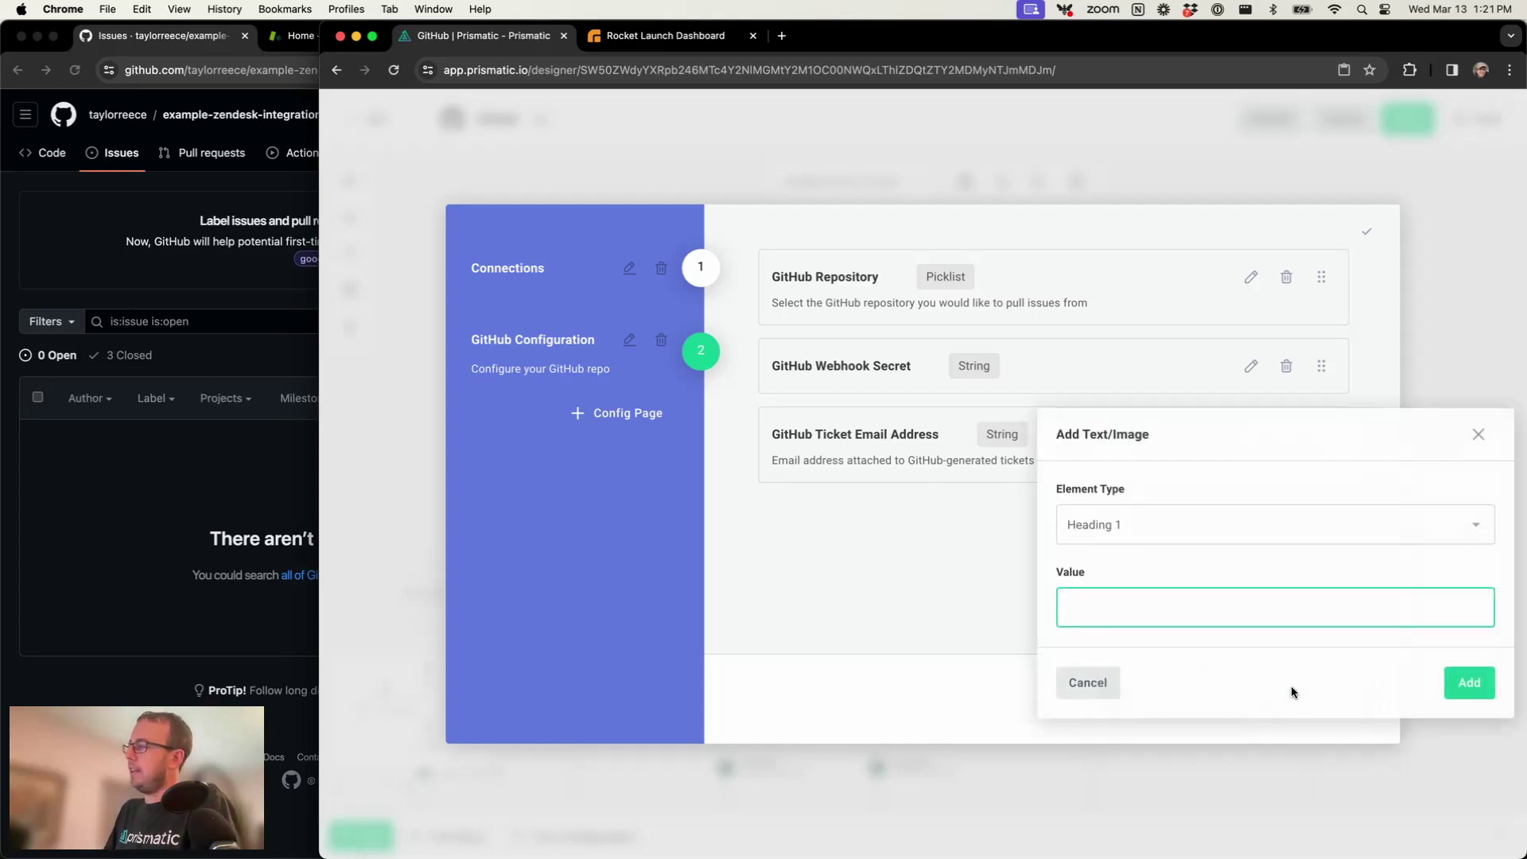
left_click(1203, 525)
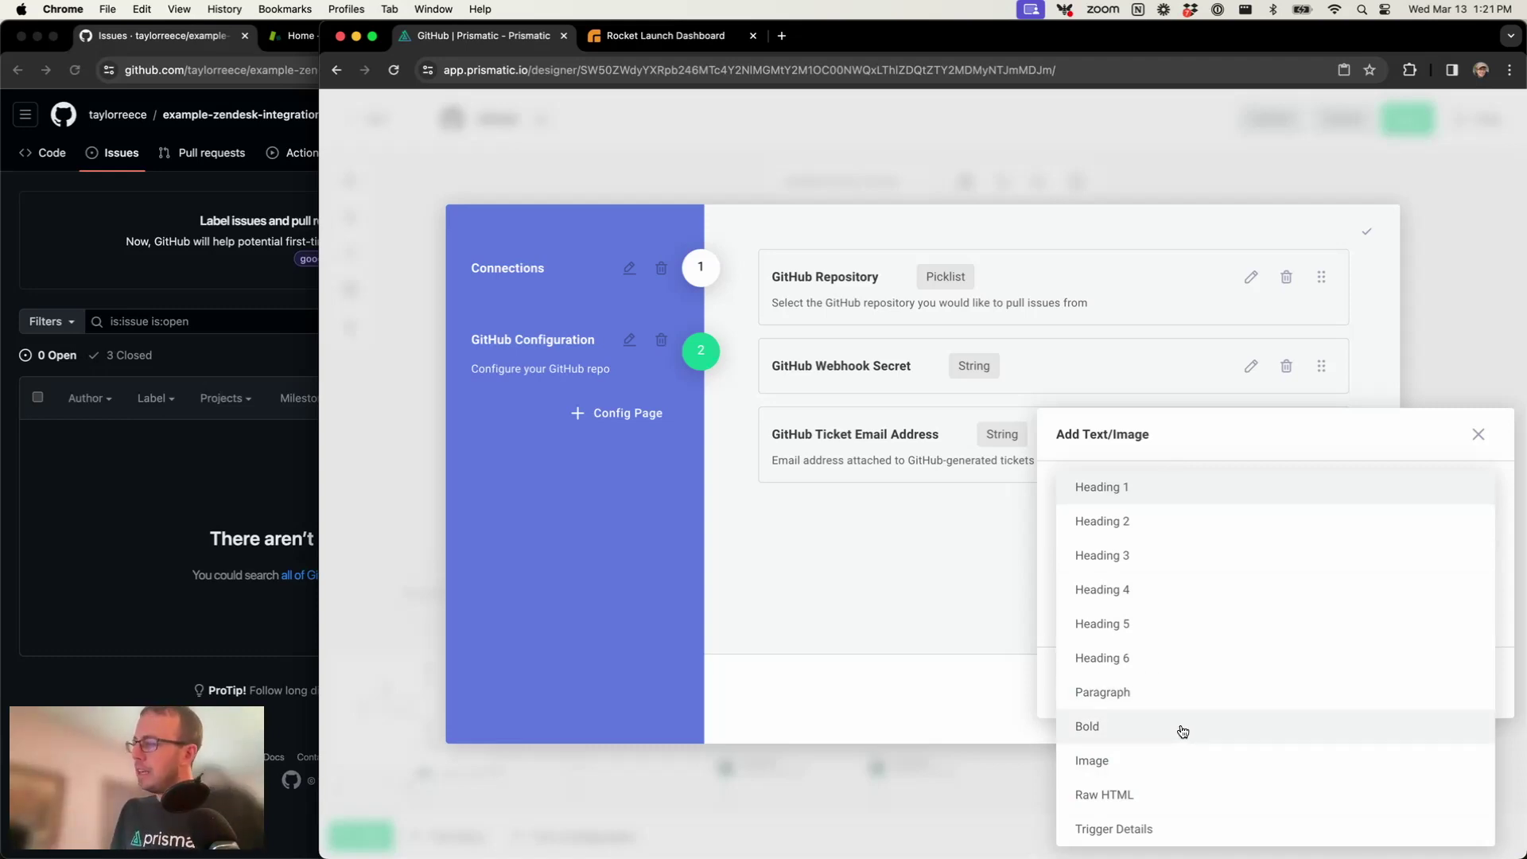
left_click(1183, 691)
left_click(1200, 641)
type("On")
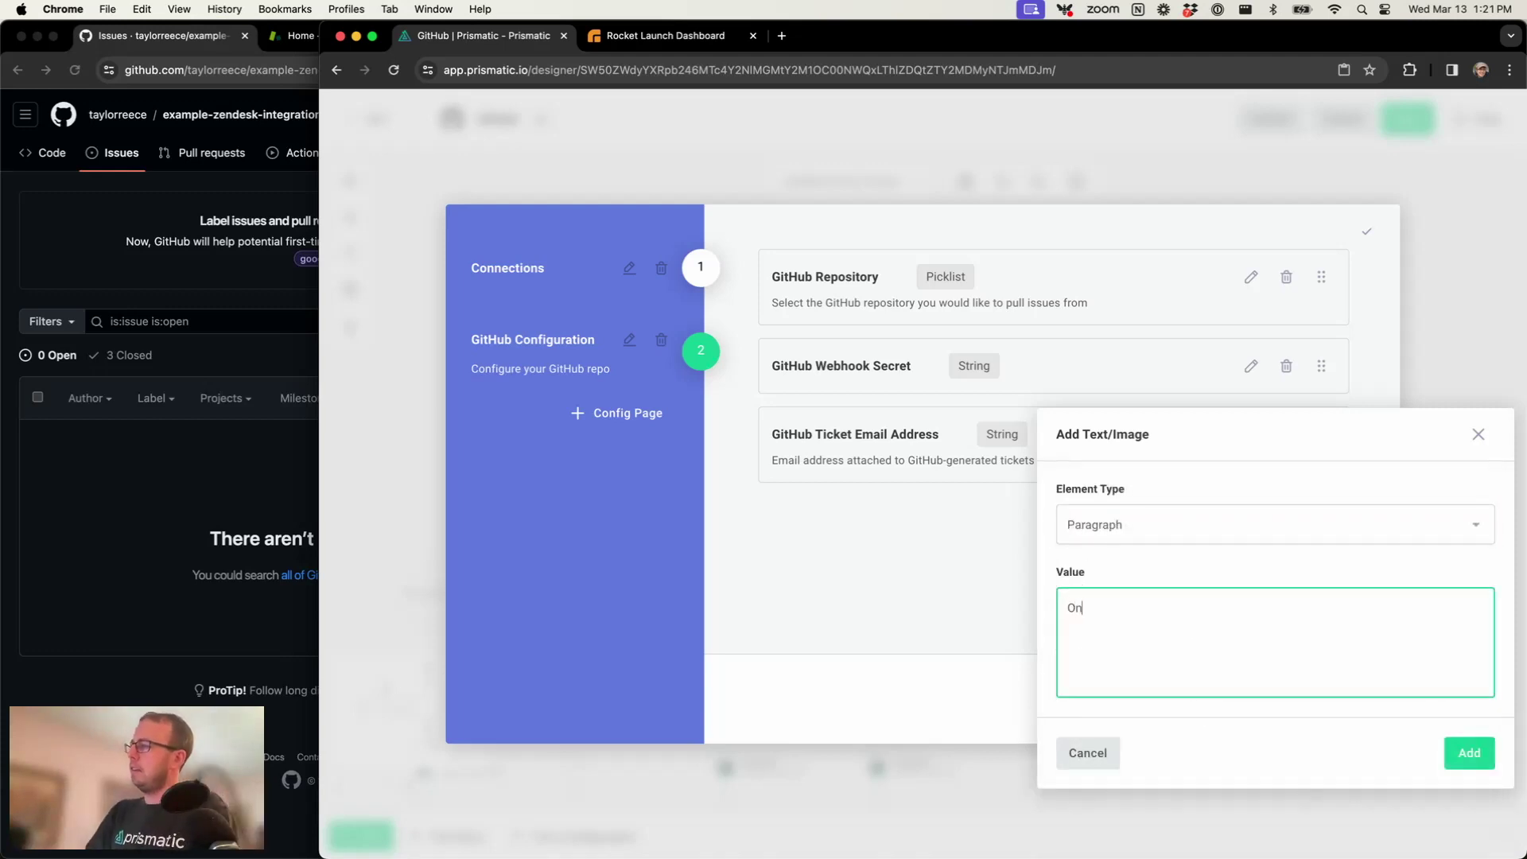
type(" thi s page, conf")
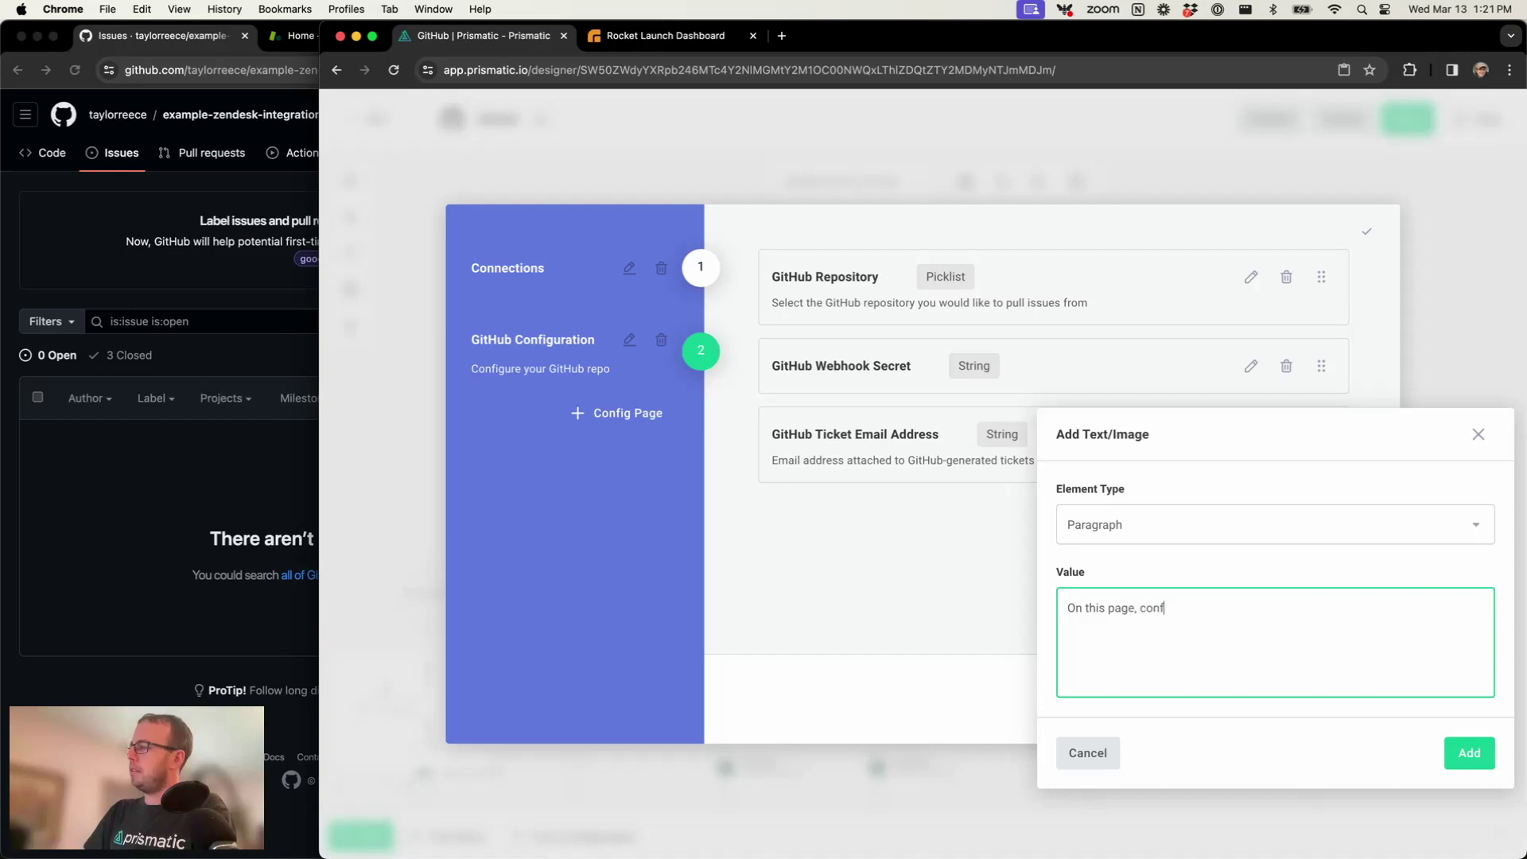
type("igure the GitHub ")
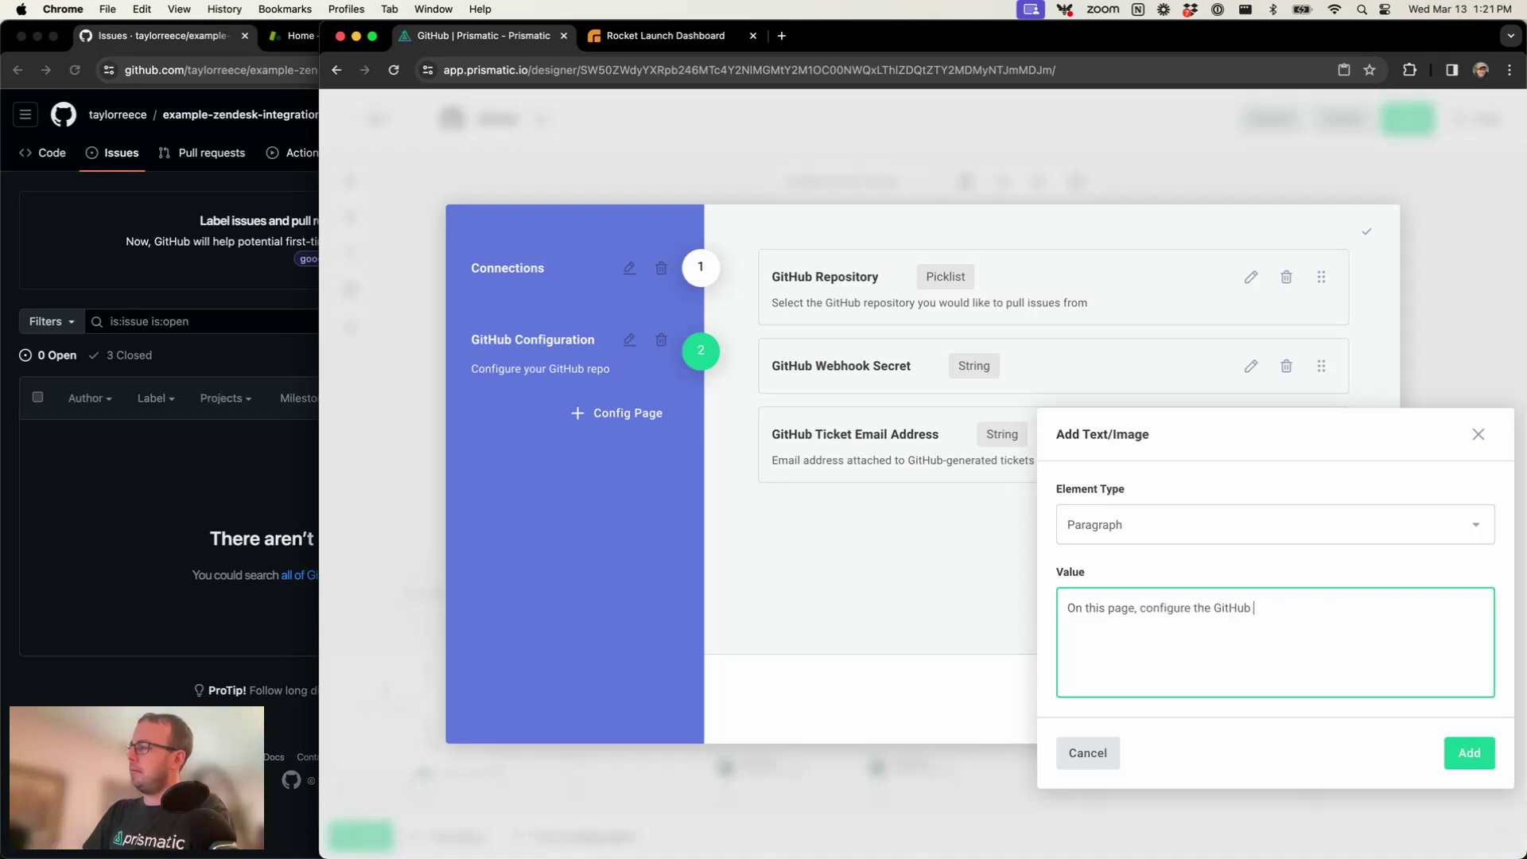
type("repo that will")
key("BackSpace")
key("BackSpace")
key("BackSpace")
key("BackSpace")
key("BackSpace")
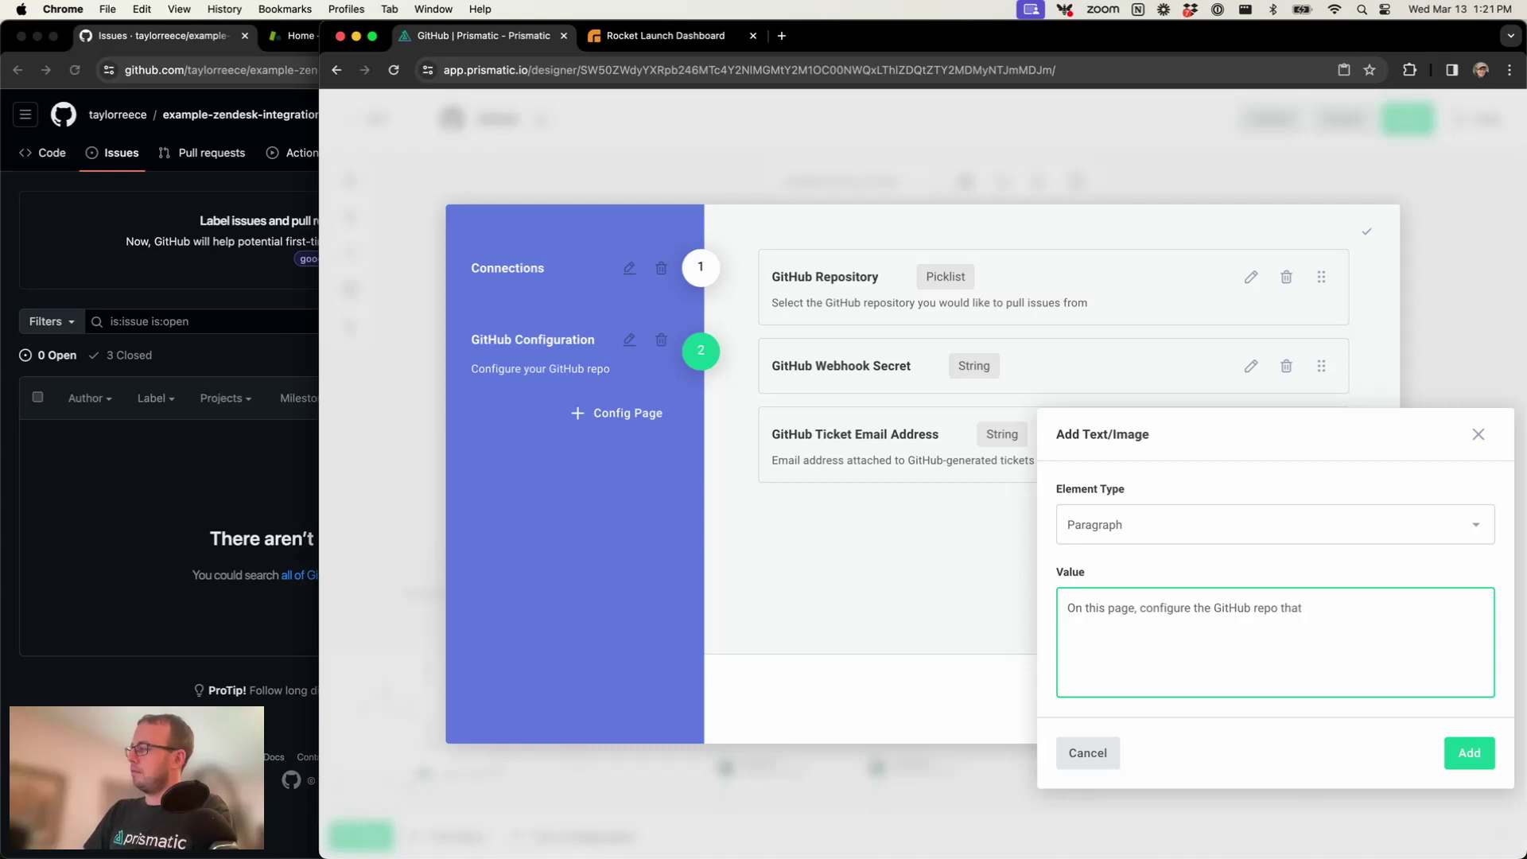
type("will have ")
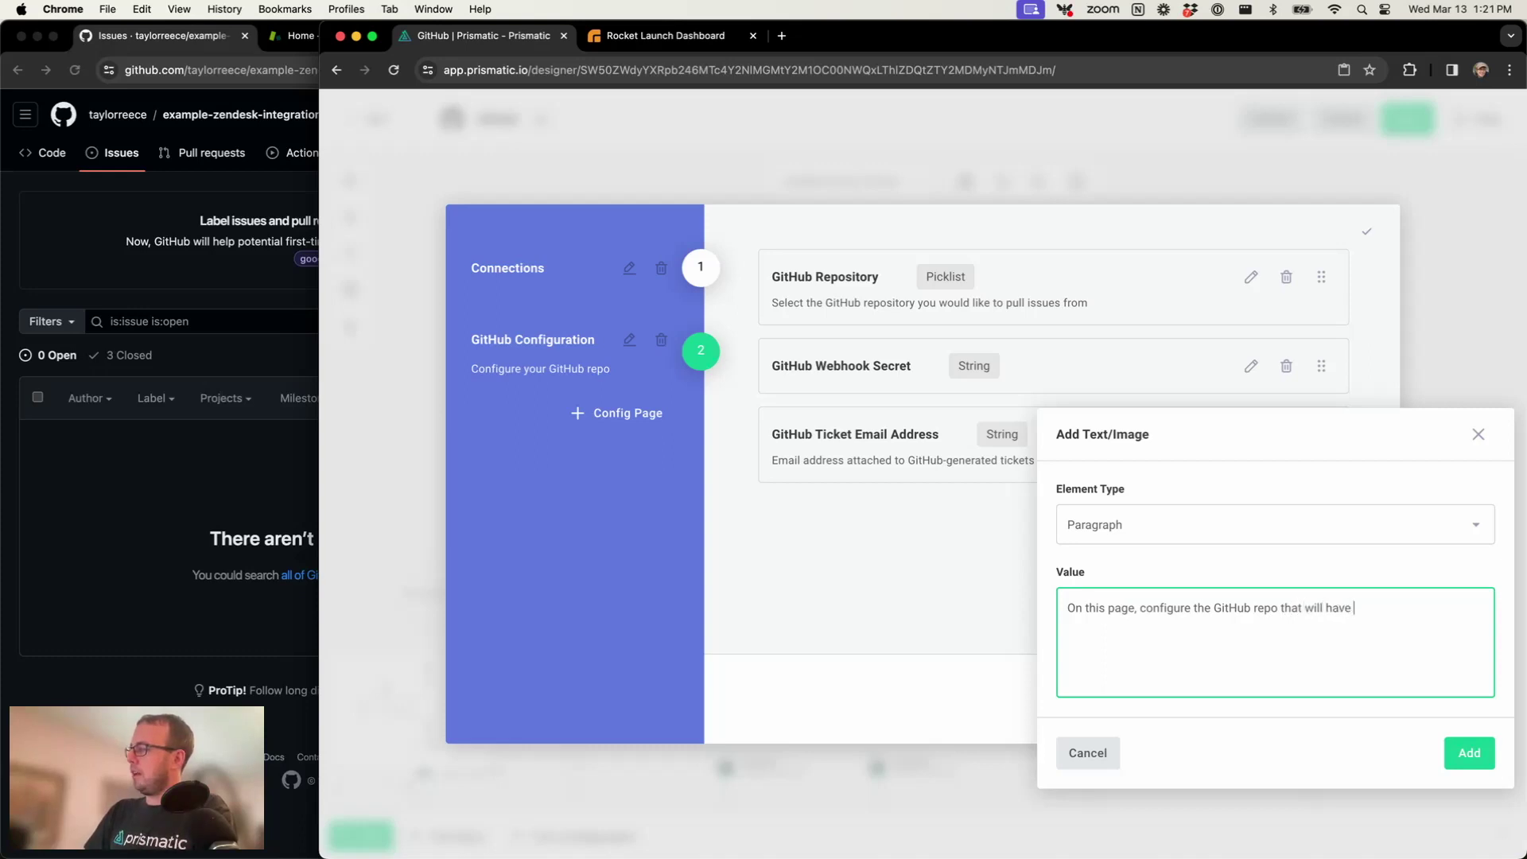
type("its issues synced with Zendesk")
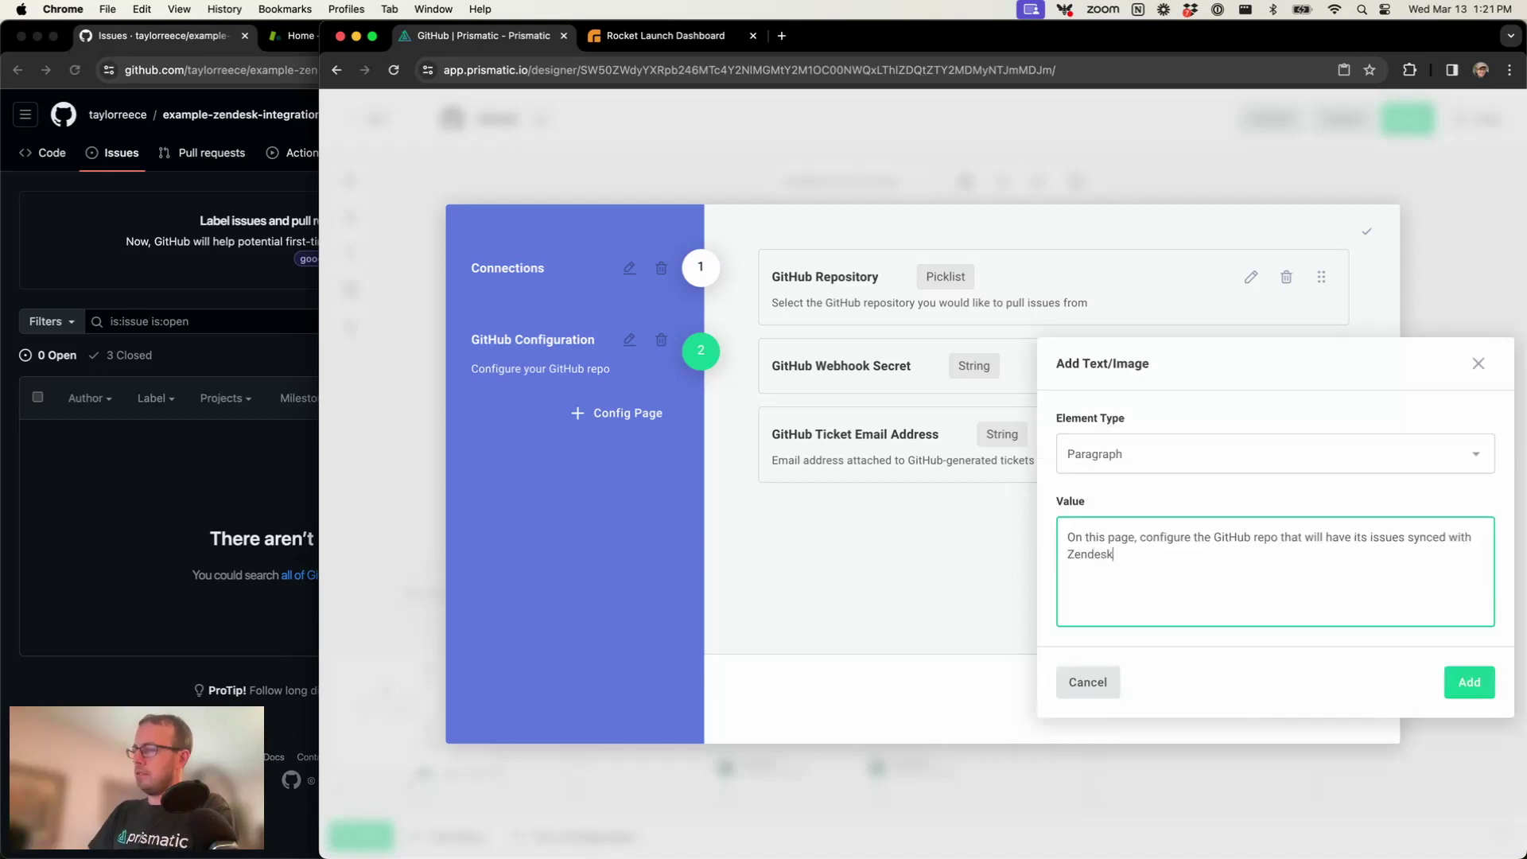
left_click(1469, 682)
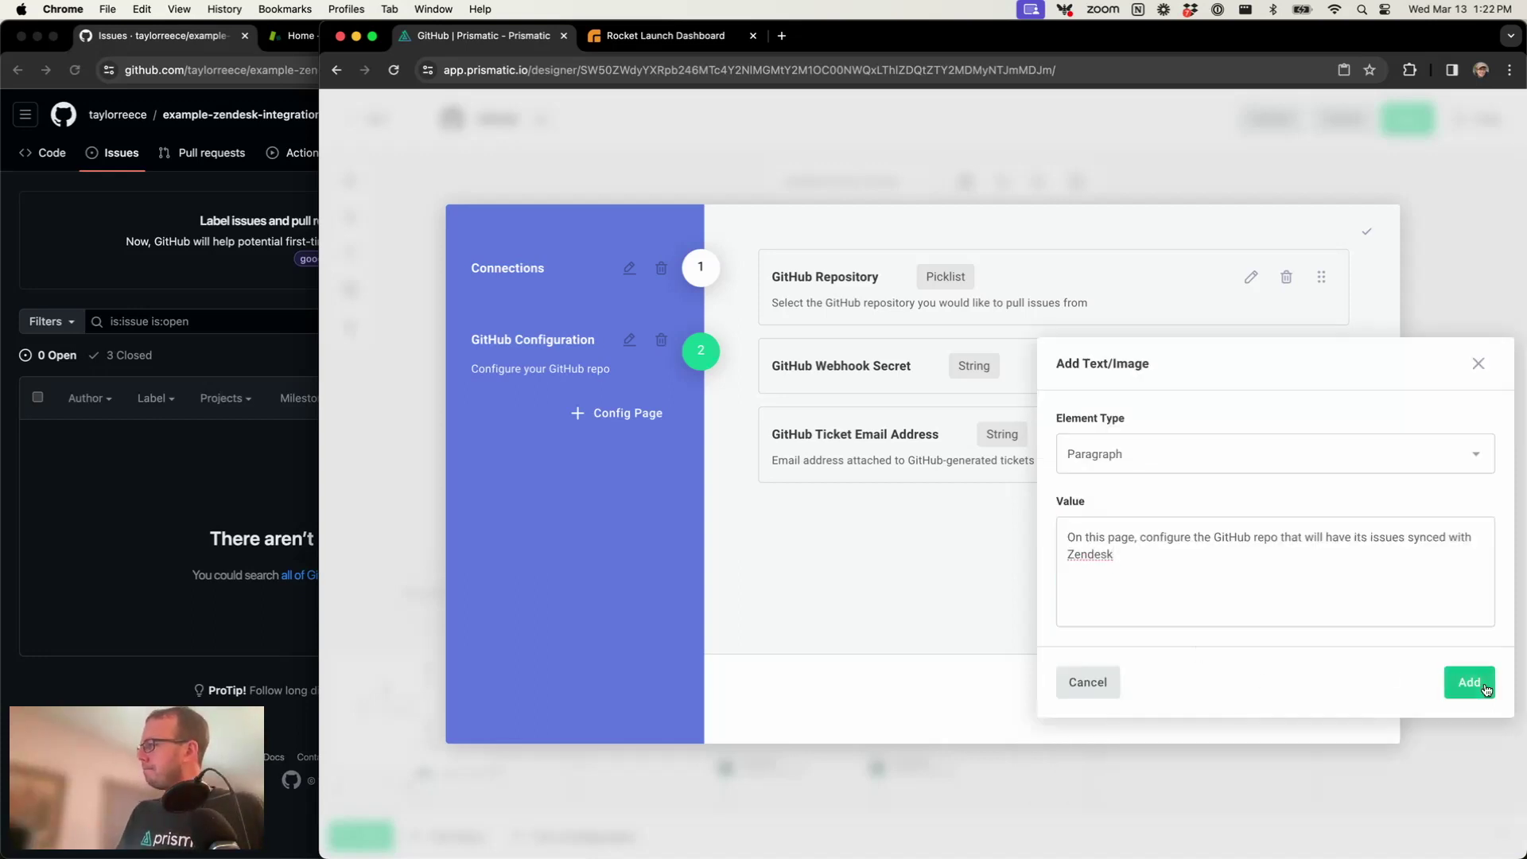
left_click_drag(1322, 523, 1308, 244)
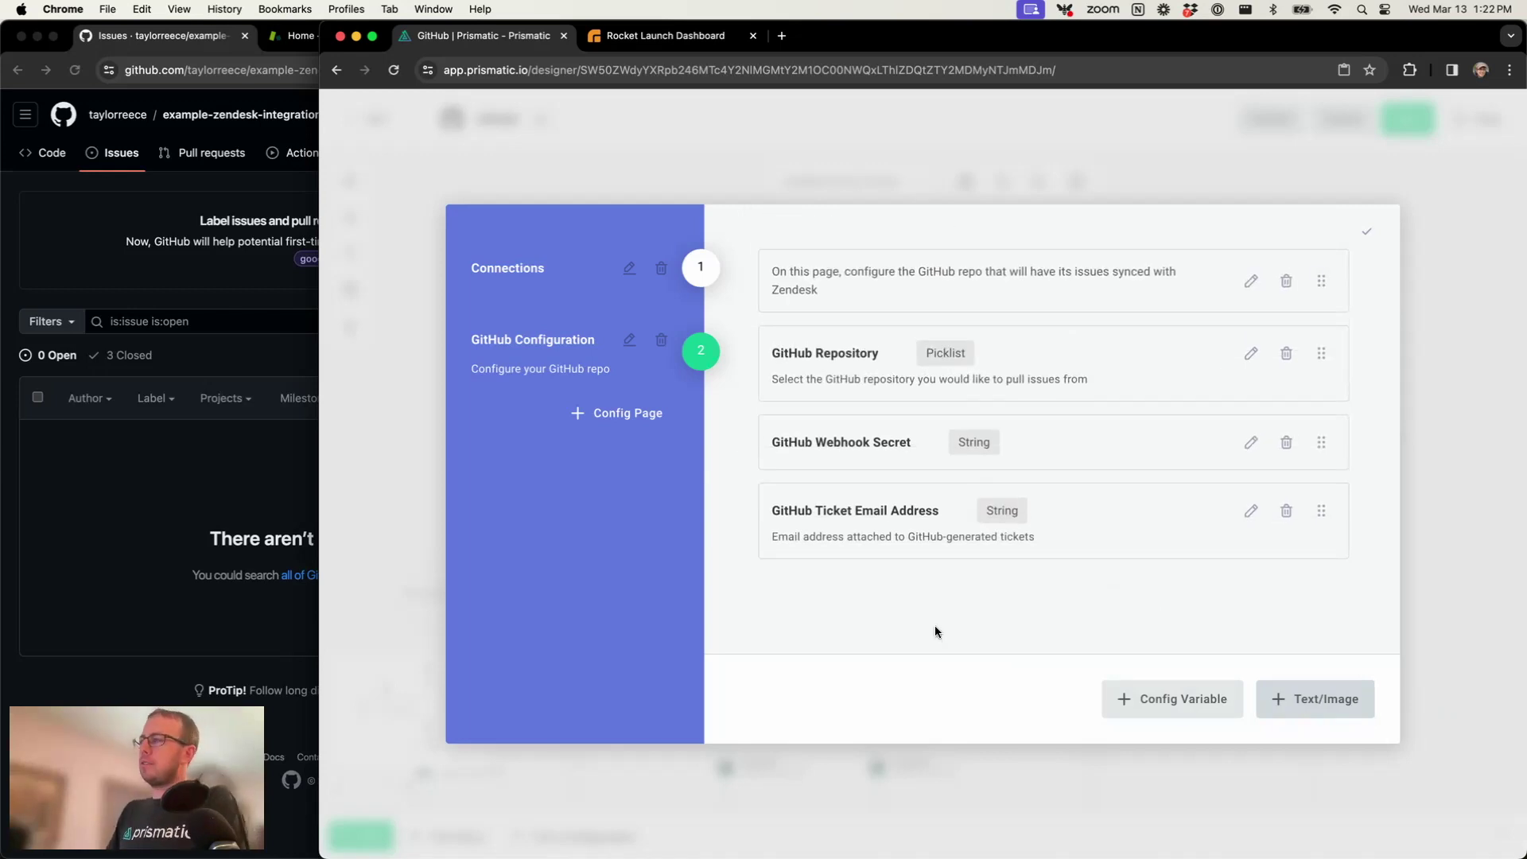
left_click(1366, 231)
Save the integration and publish it as Version 1 without a comment
left_click(1408, 129)
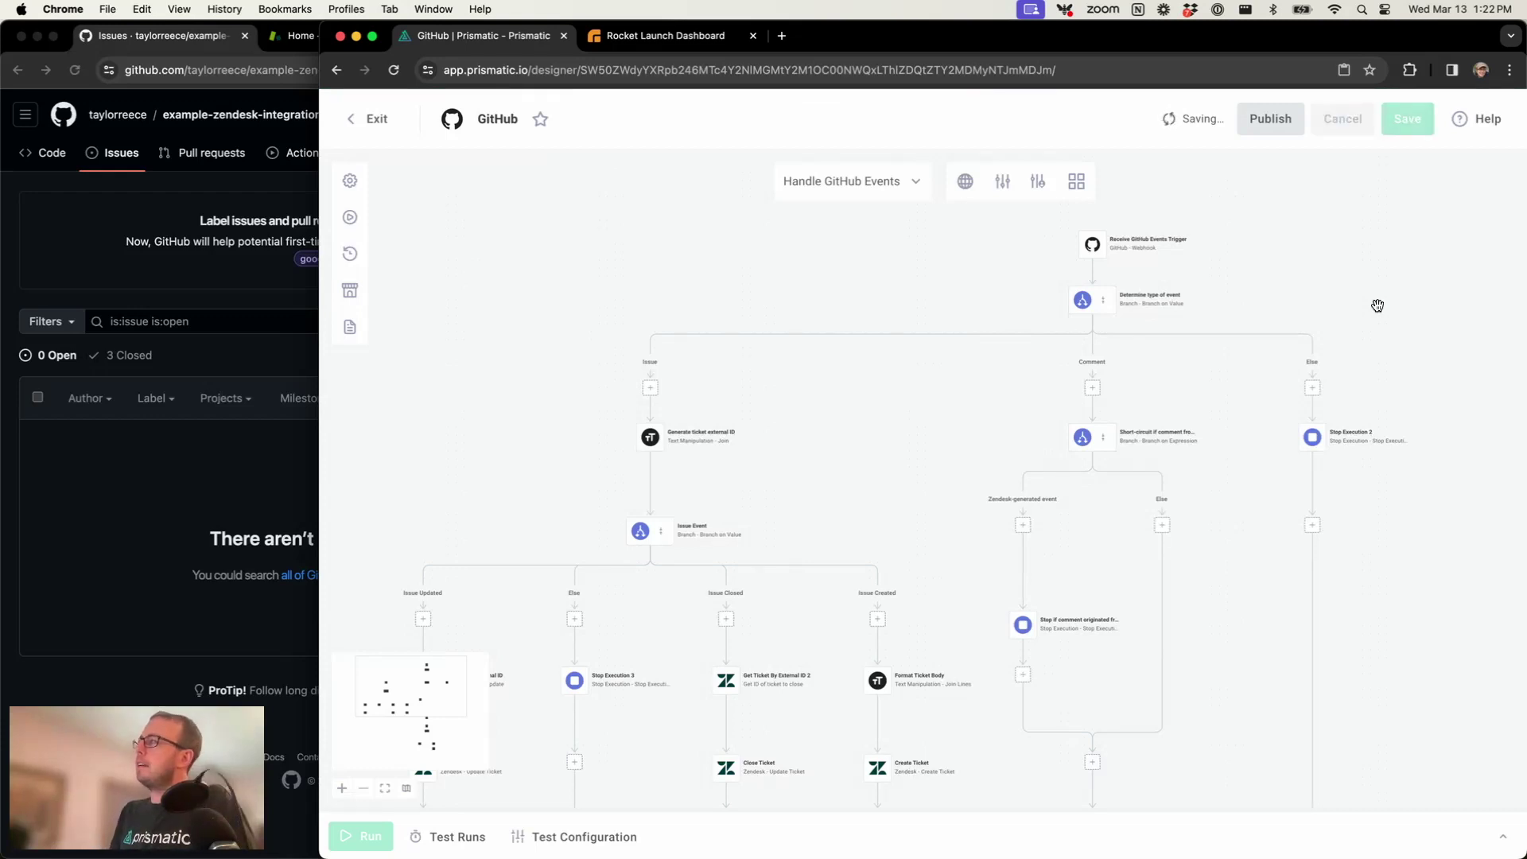
left_click(1273, 123)
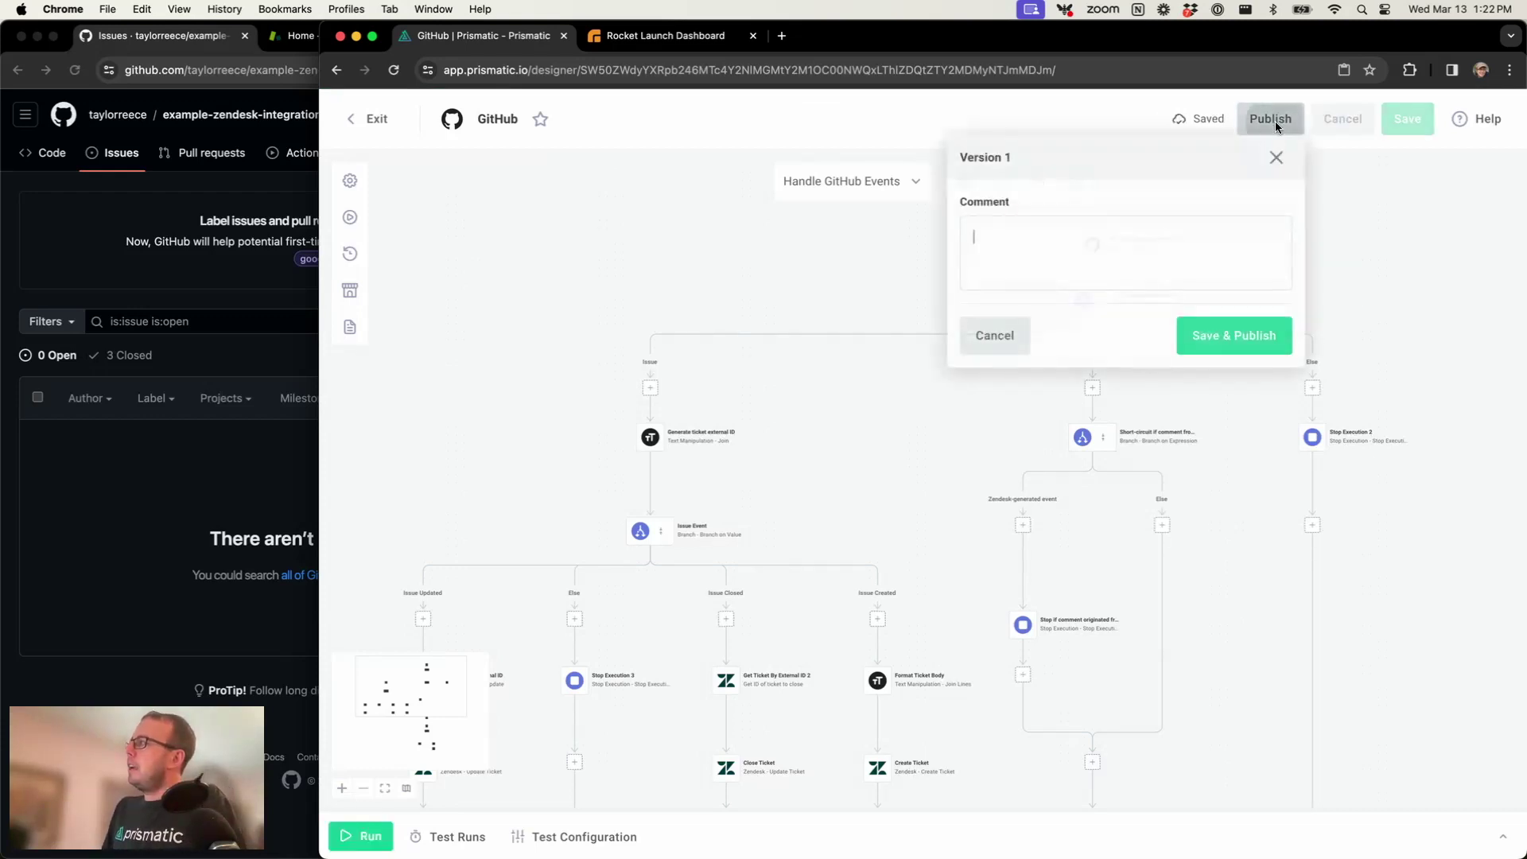
left_click(1255, 334)
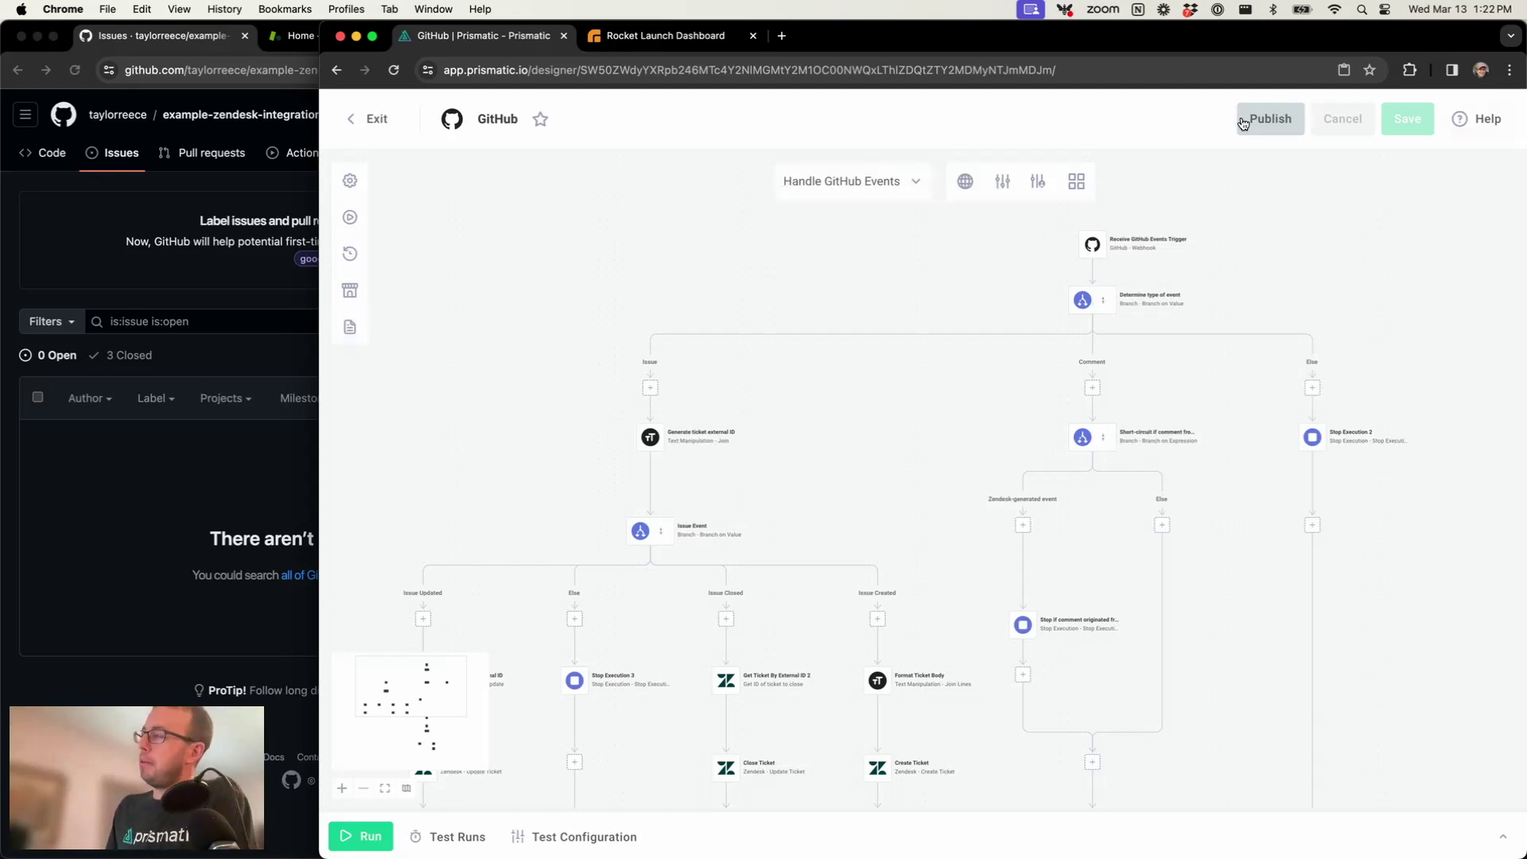
Begin the integration's Marketplace listing with the overview "Whenever a new issue is added to your GitHub repo, a corresponding ticket is created in Zendesk."
left_click(350, 292)
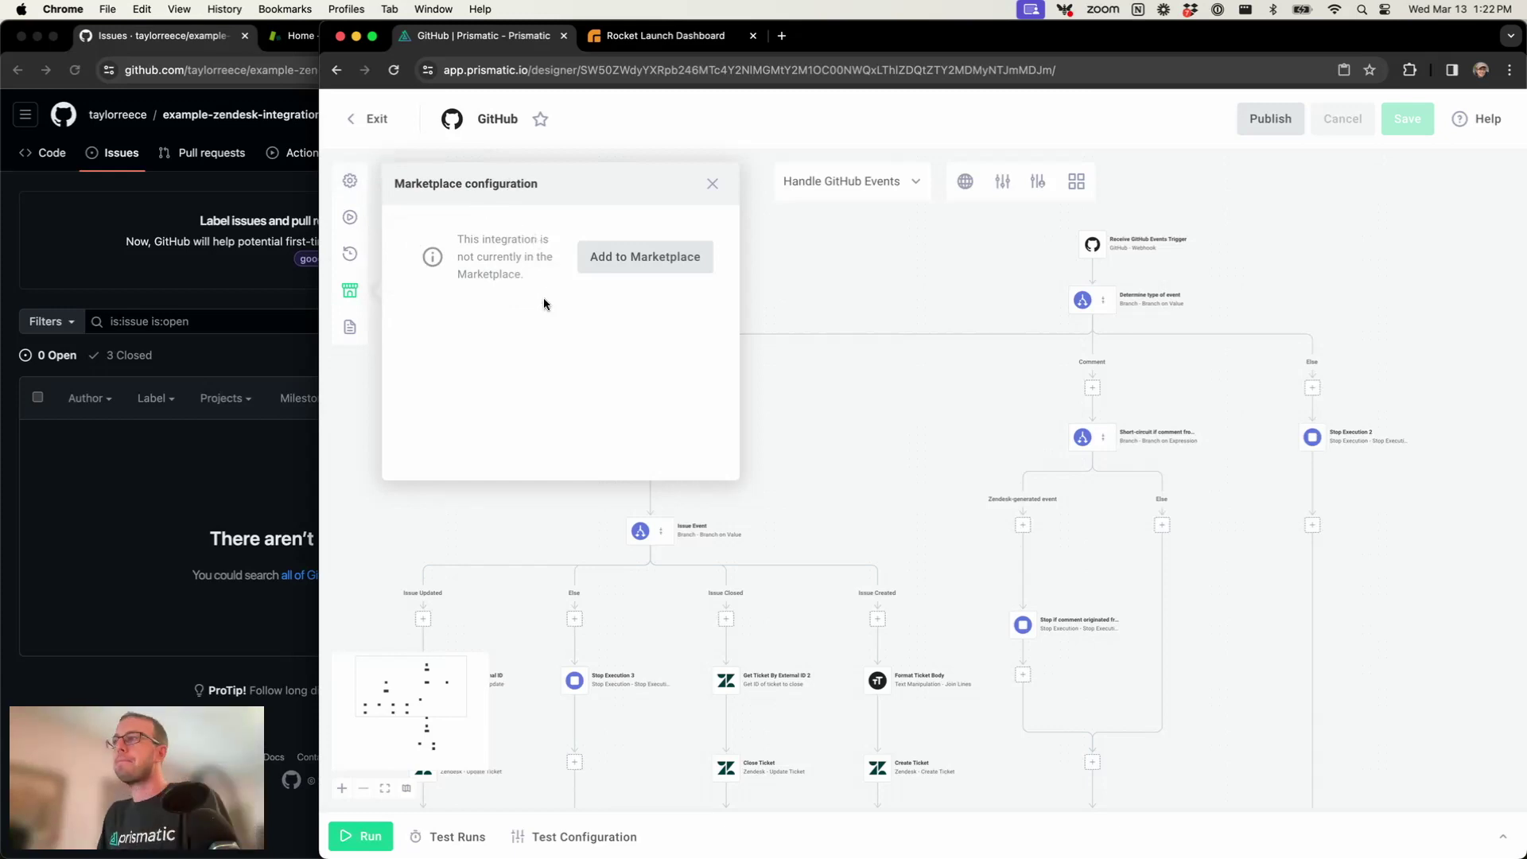
left_click(619, 264)
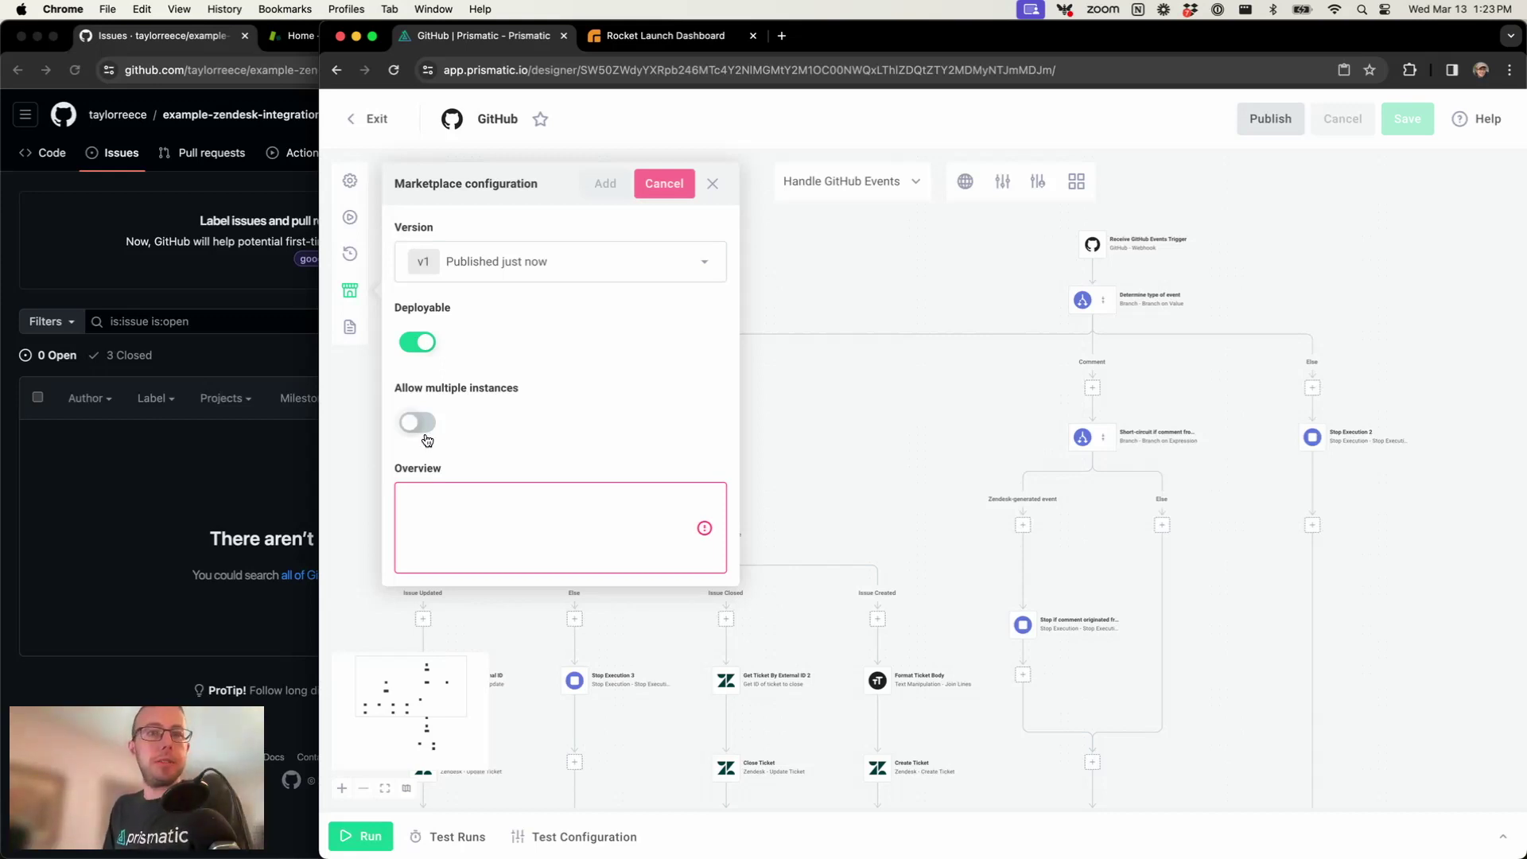
left_click(489, 513)
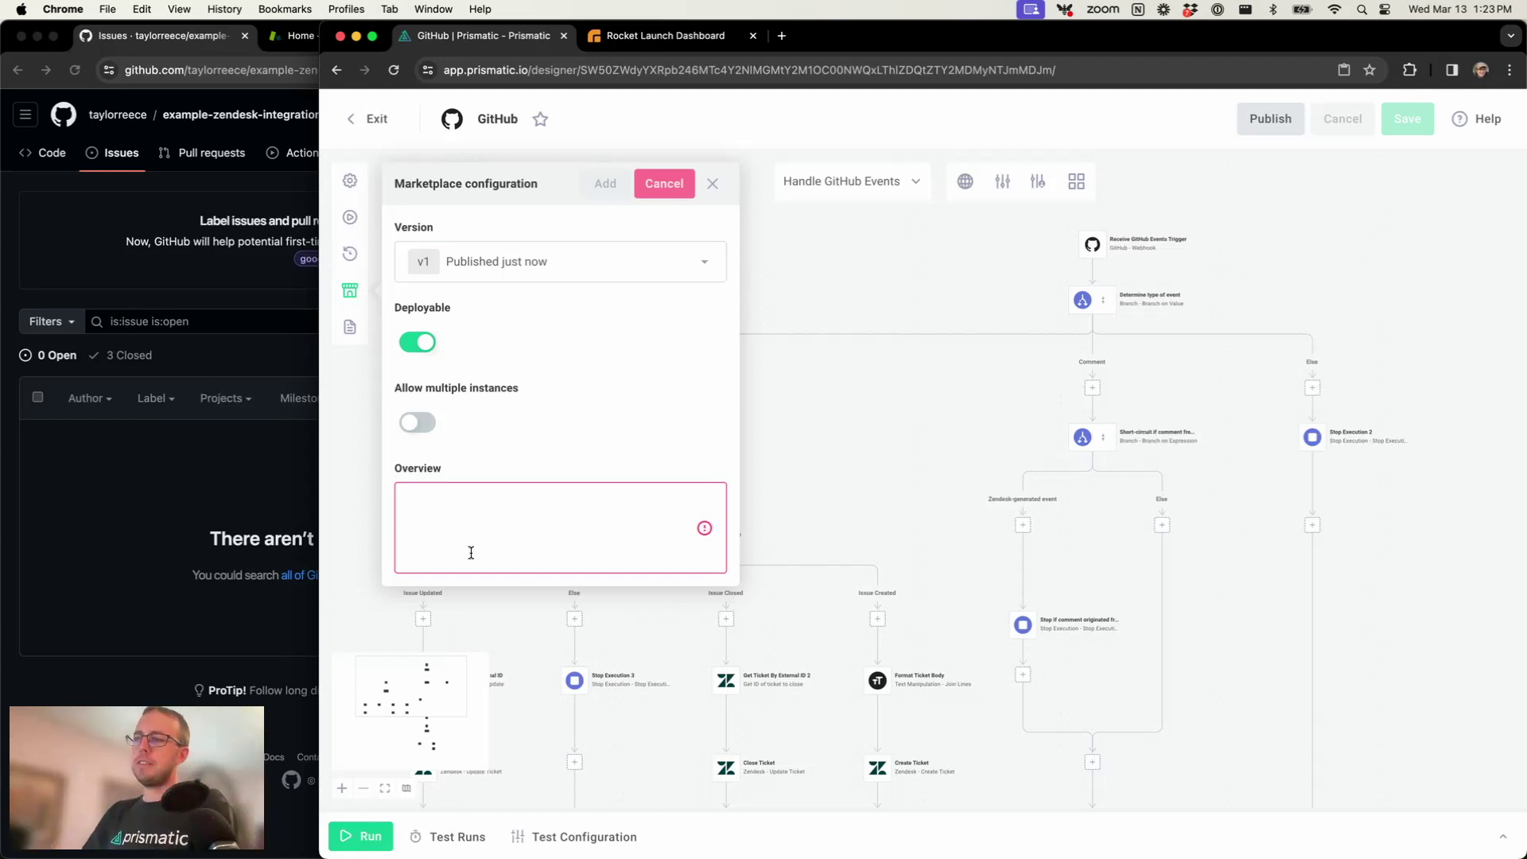
type("Whenever ")
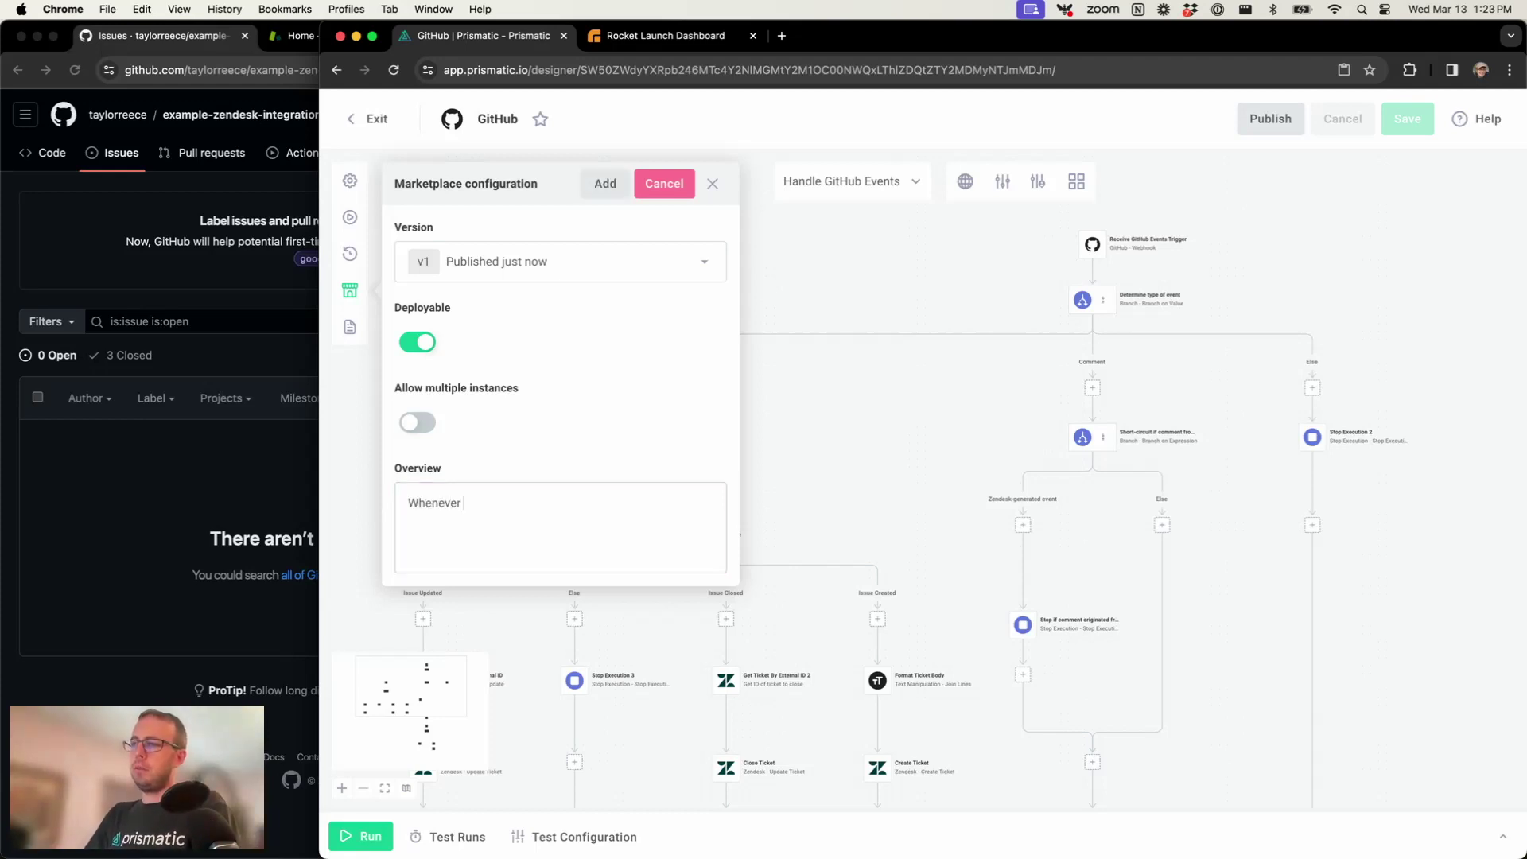
type("a new issues")
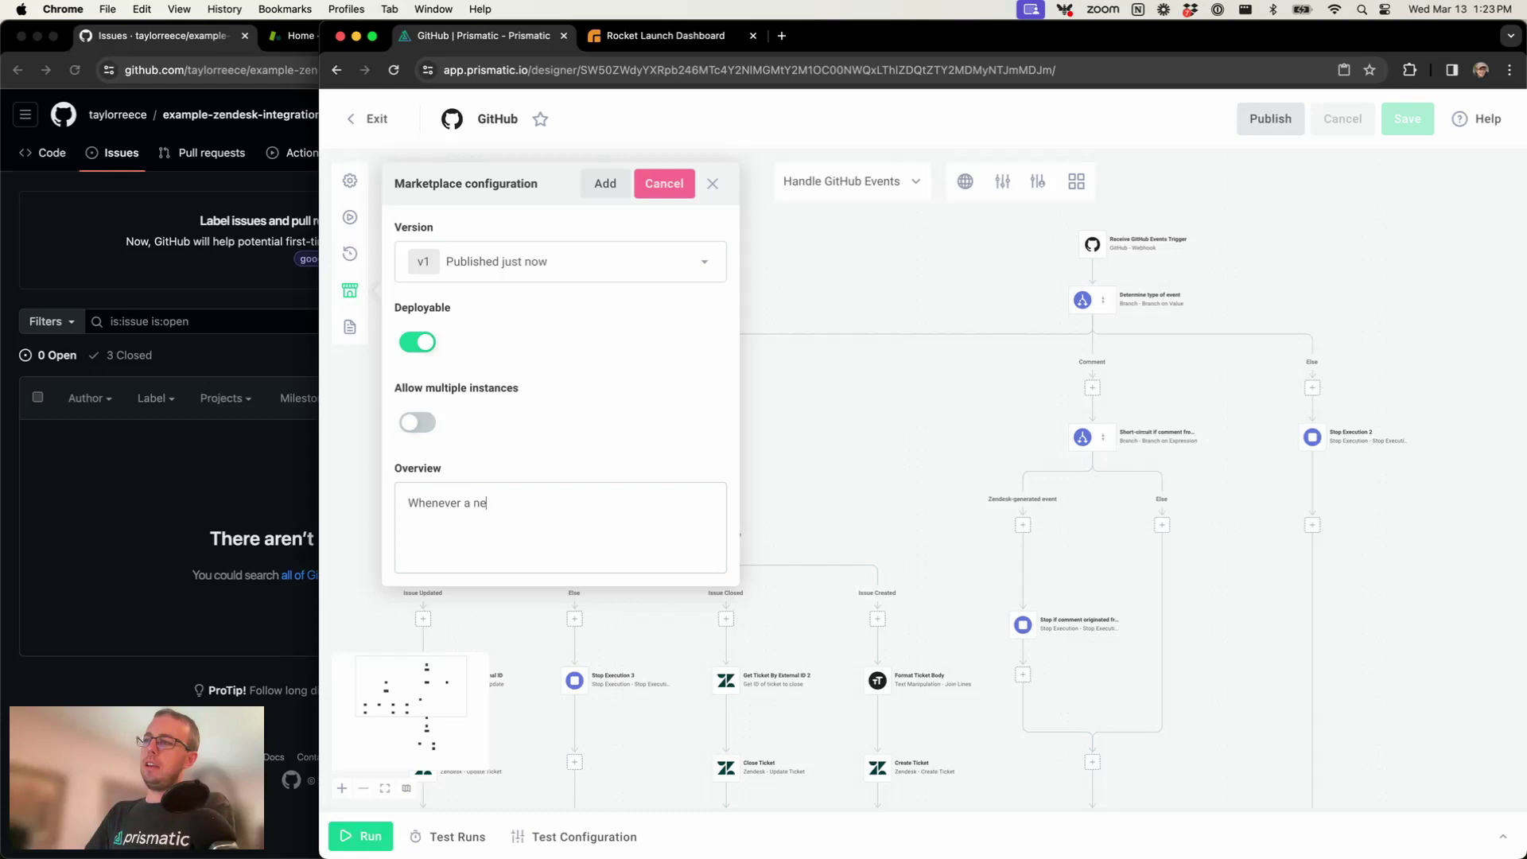
key("BackSpace")
key("BackSpace")
type("is added ot your")
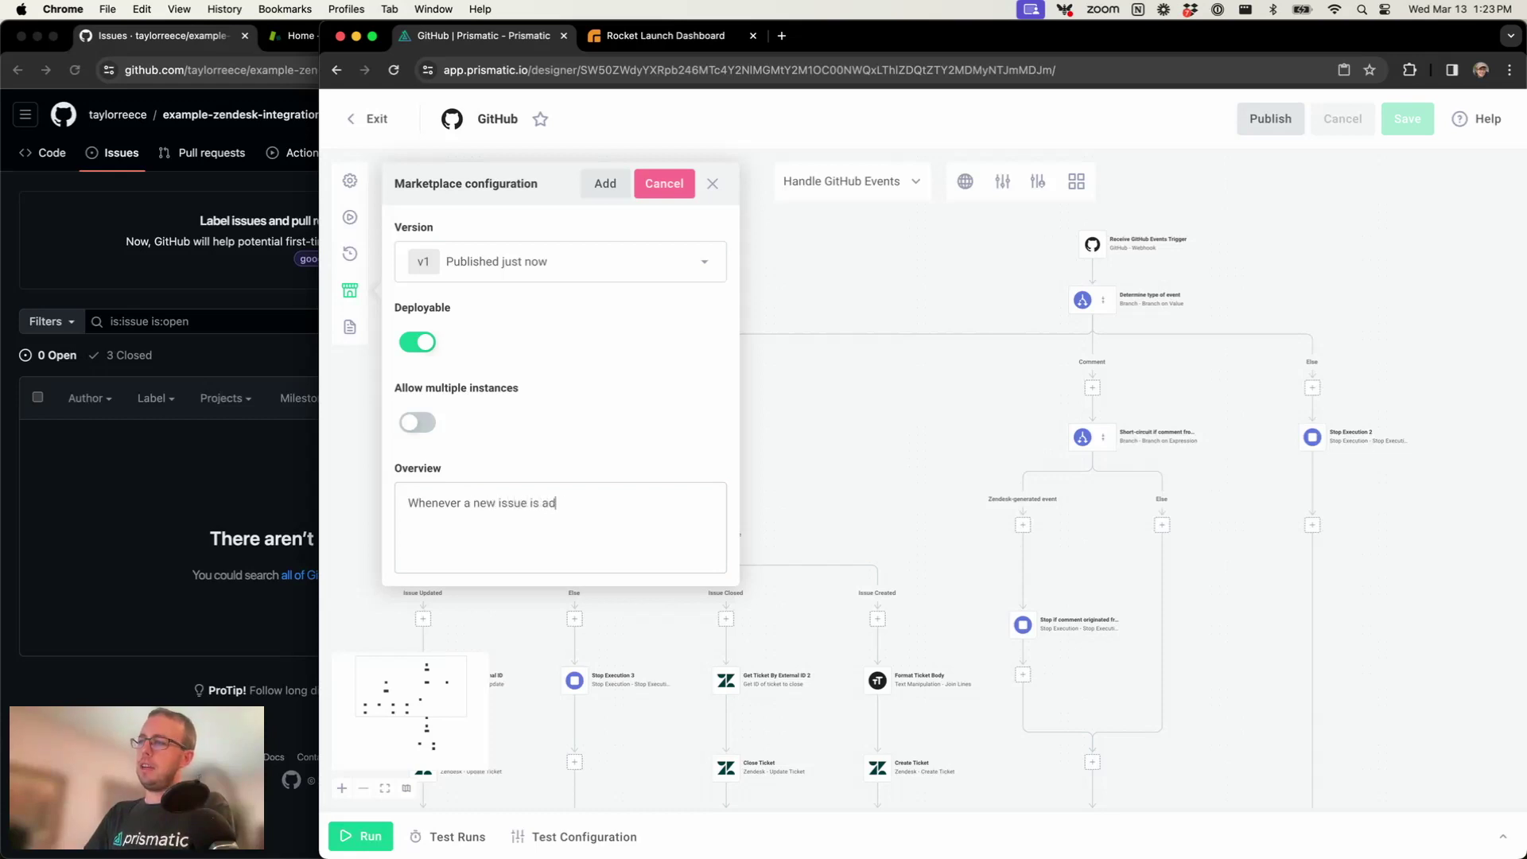
key("BackSpace")
key("BackSpace")
key("BackSpace")
key("BackSpace")
key("BackSpace")
key("BackSpace")
key("BackSpace")
key("BackSpace")
type("to y")
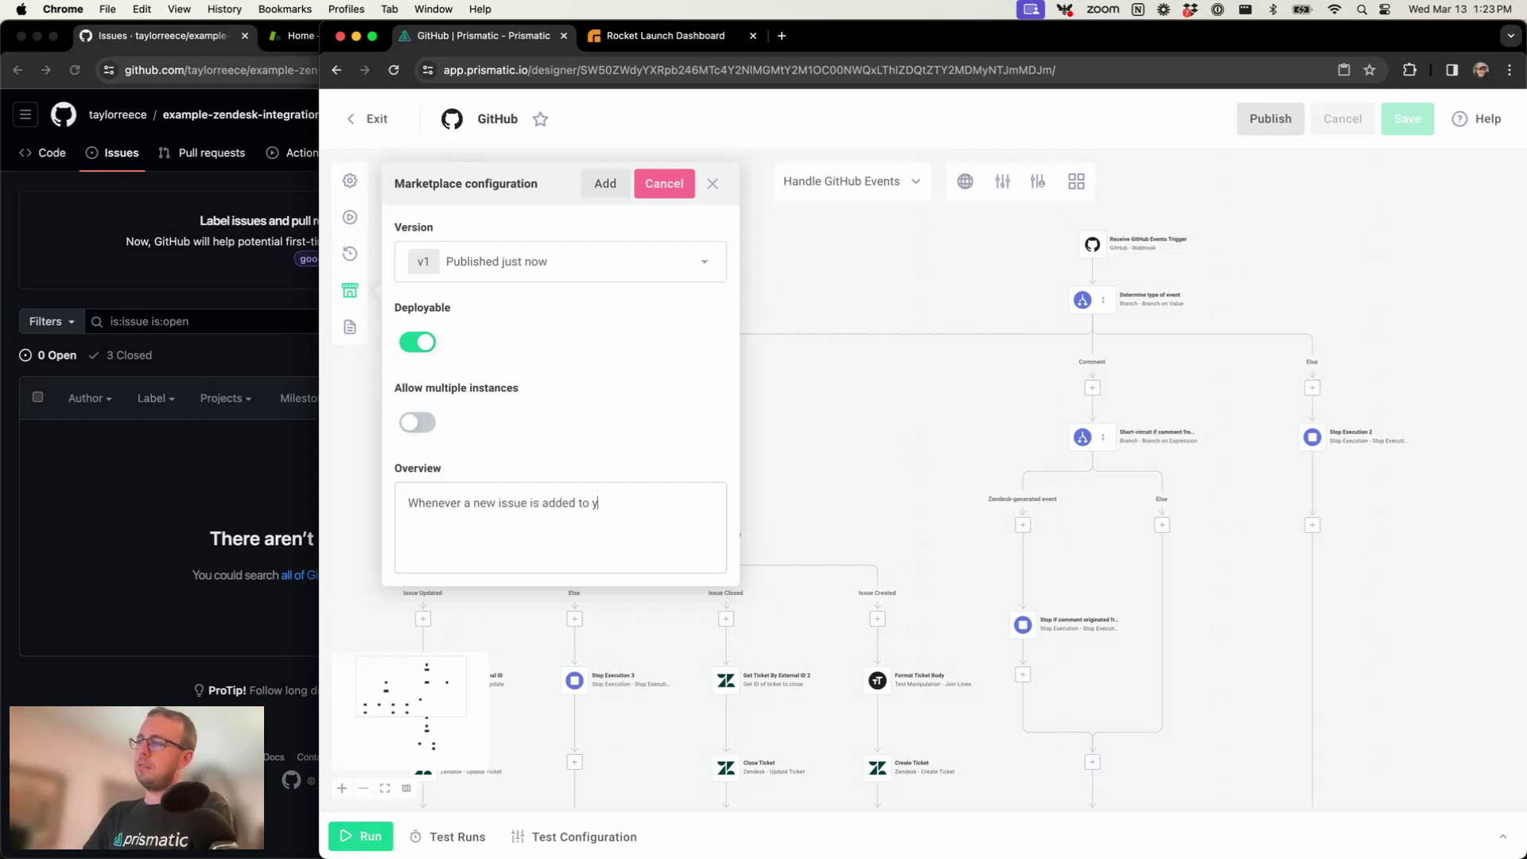
type("our GitHub repo")
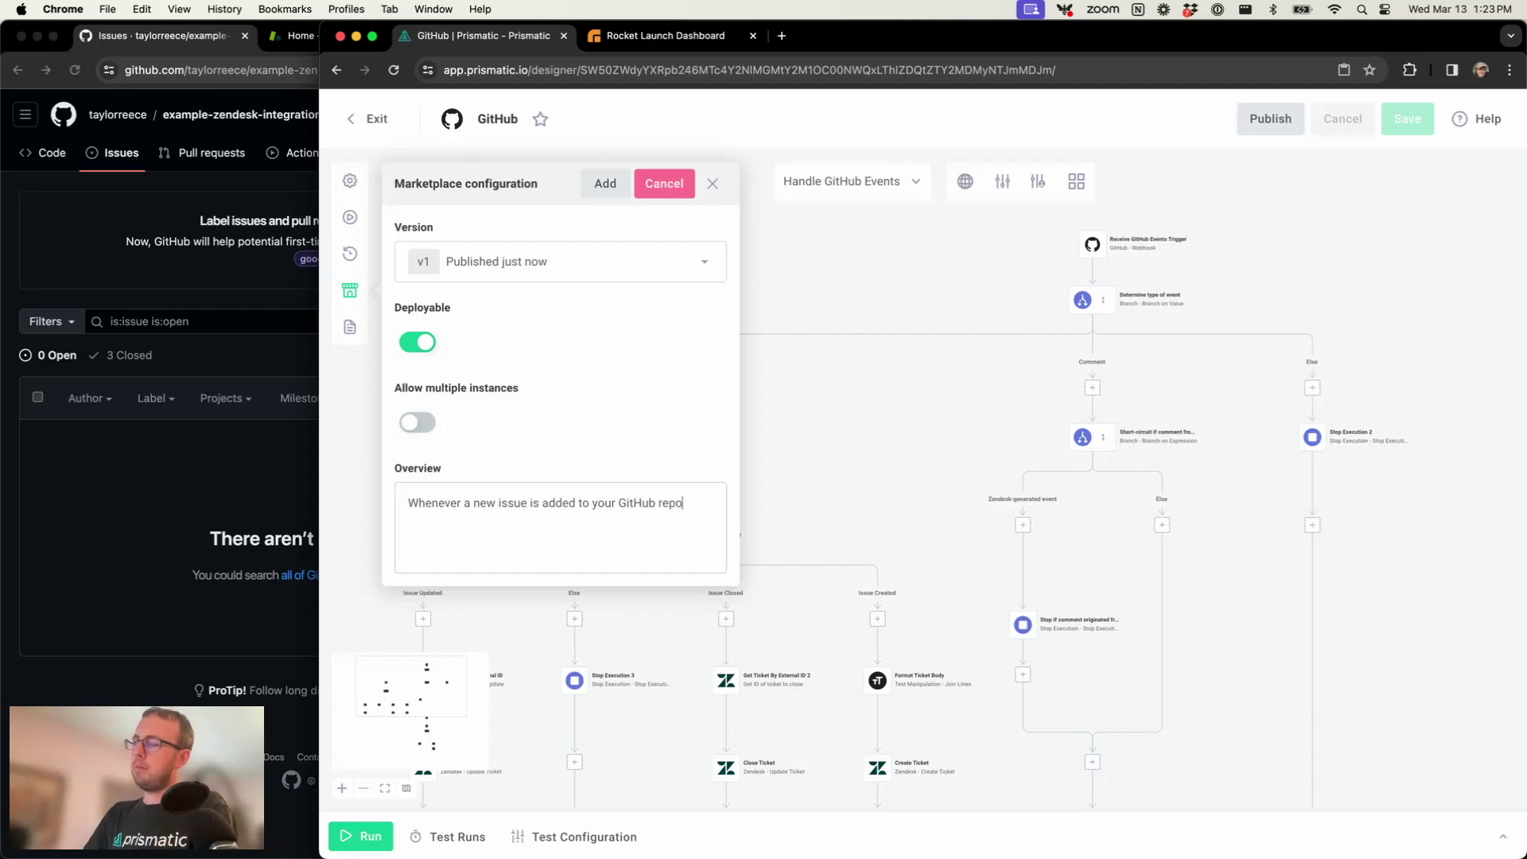
type(", a corre")
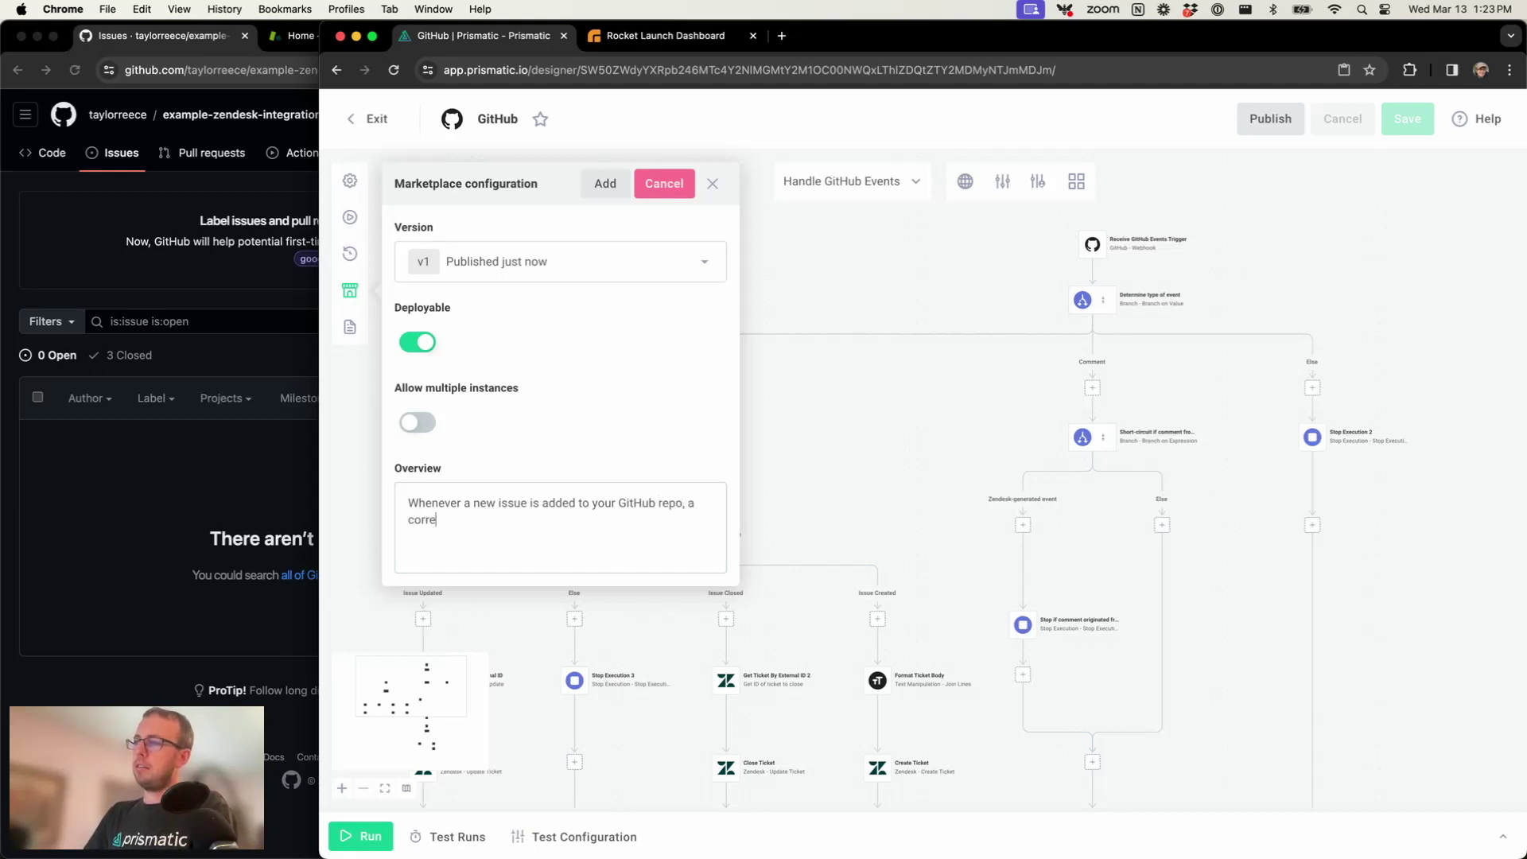
type("sponding")
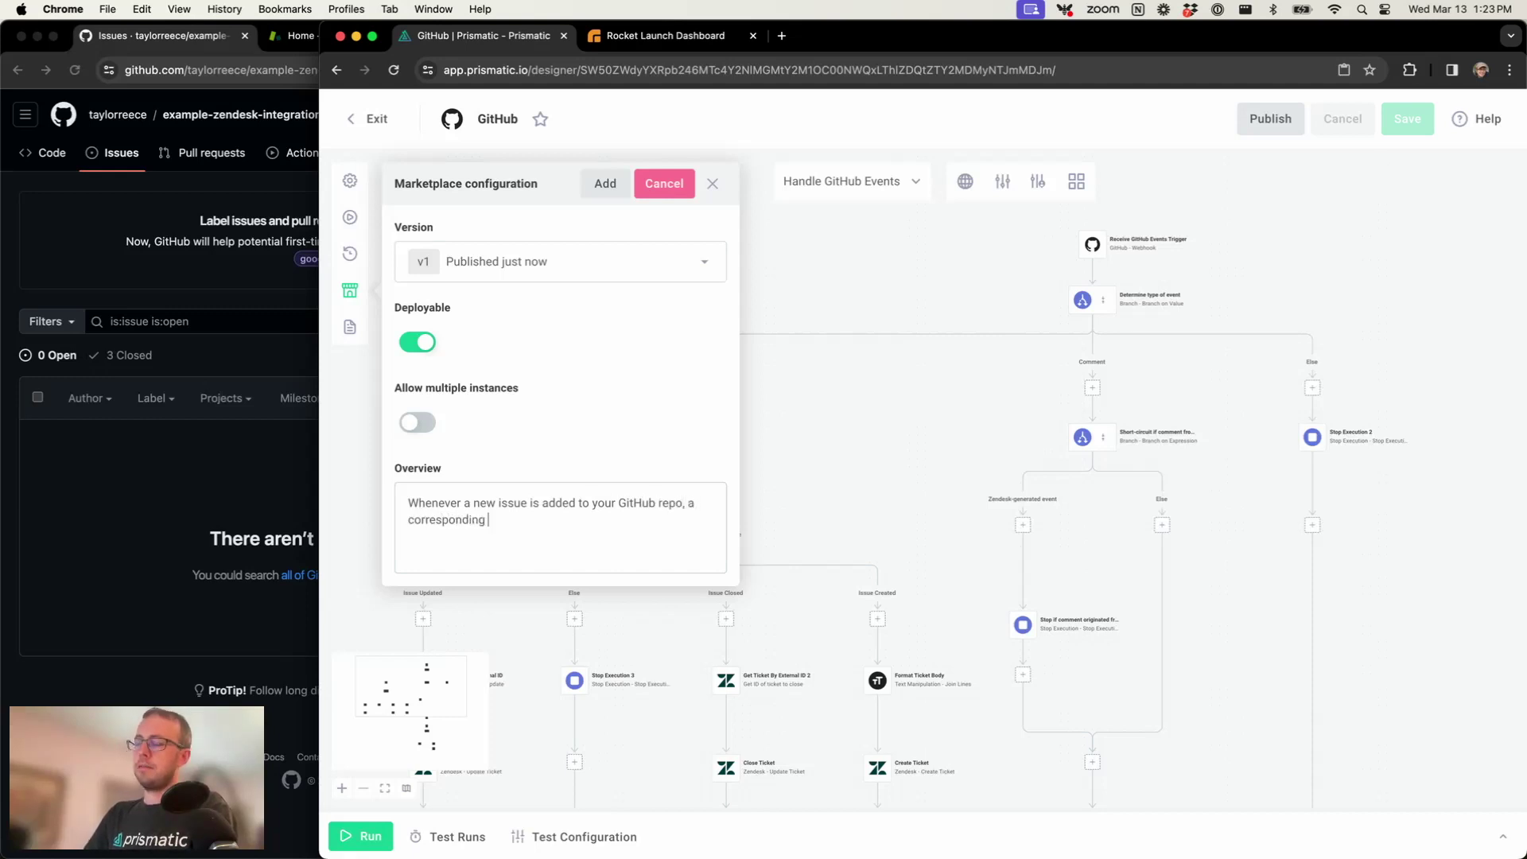
type(" ticket is cr")
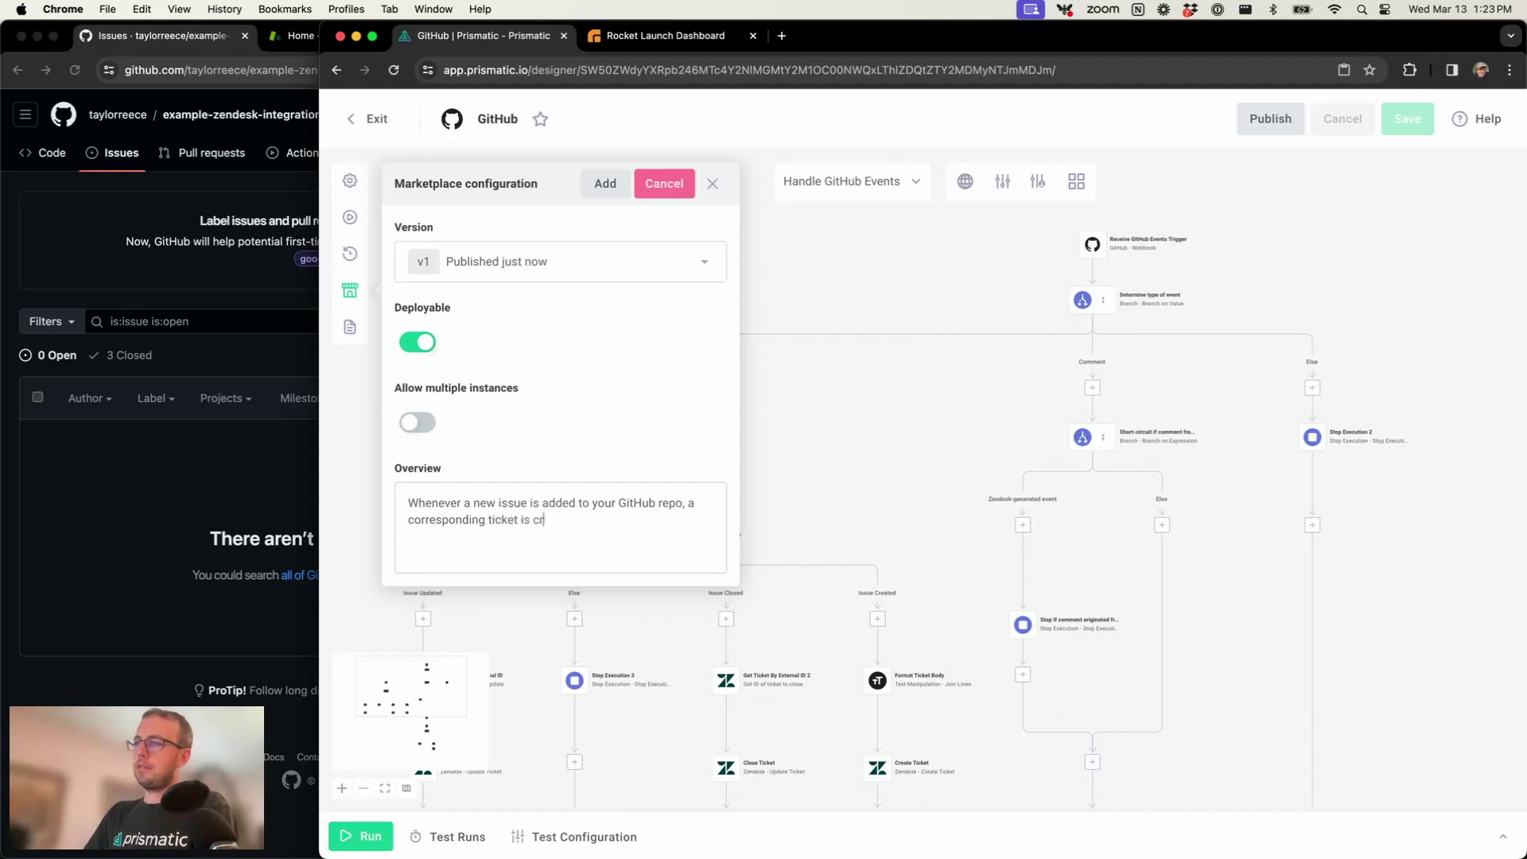
type("eated in Zen")
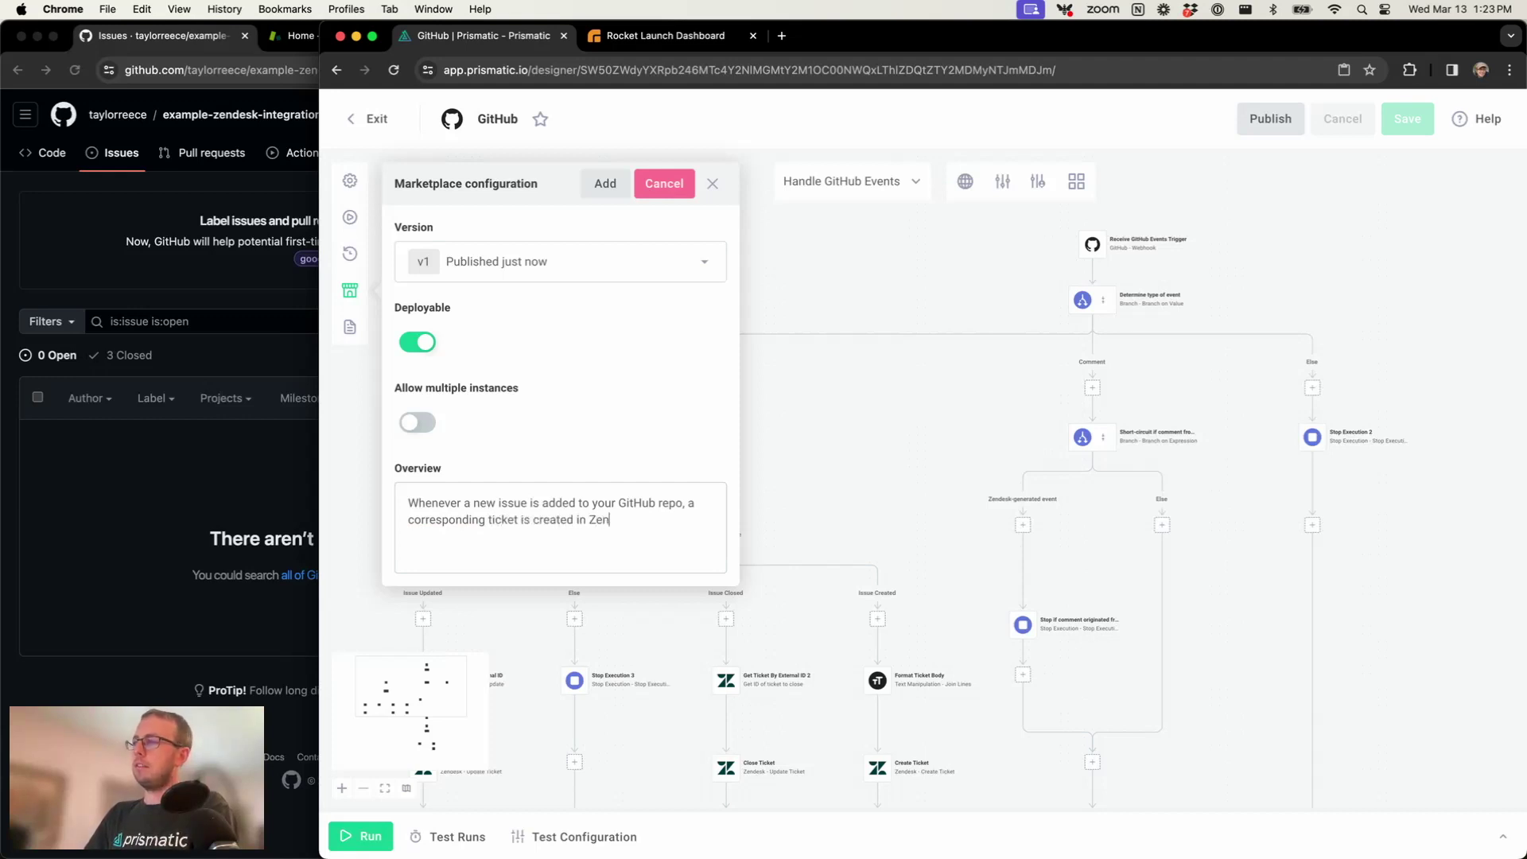
type("desk. ")
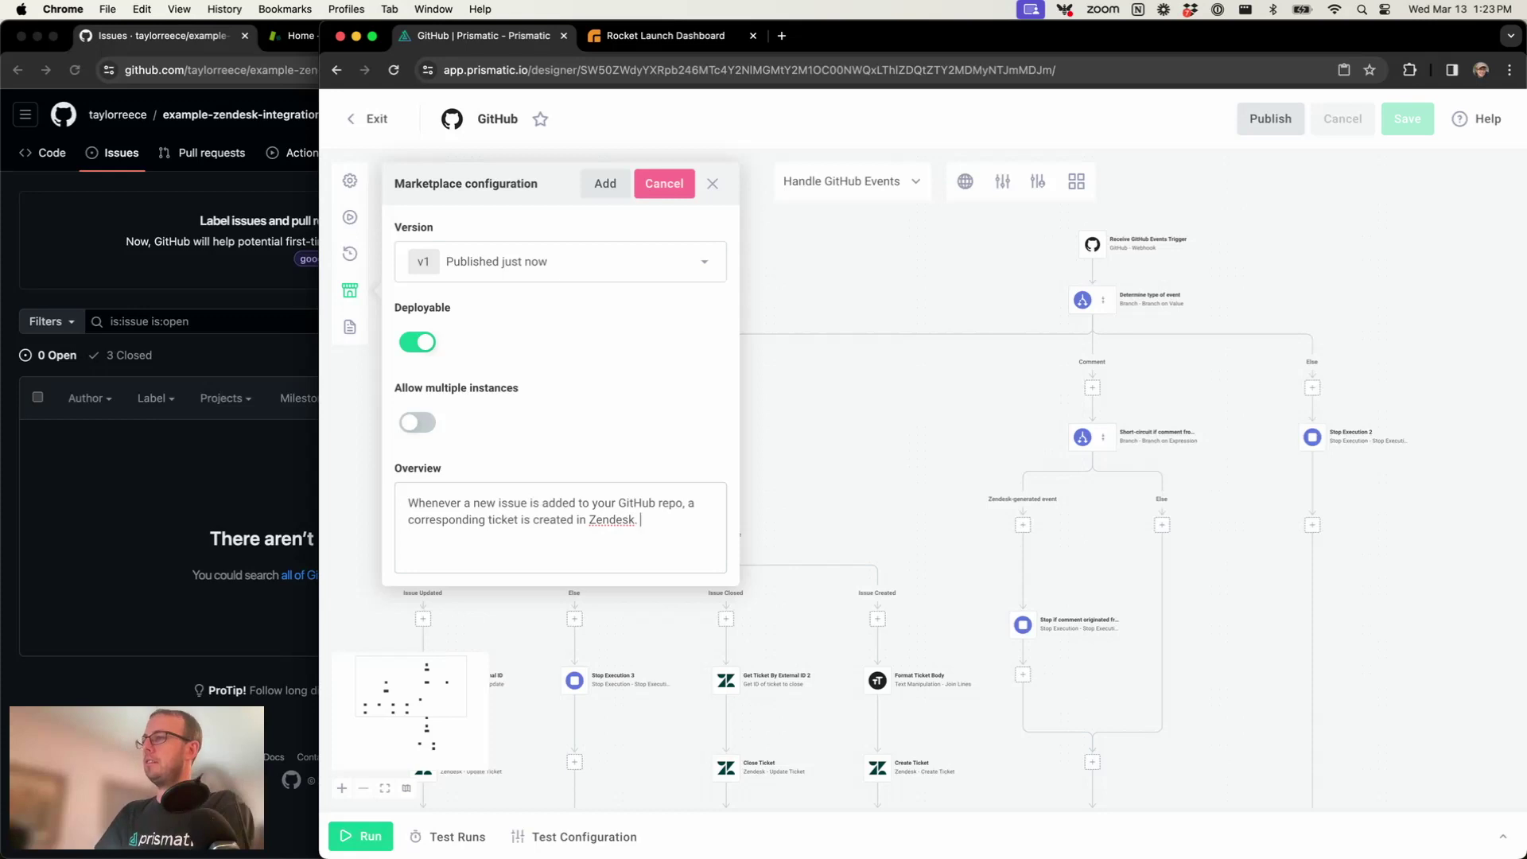
Append "Comments in both apps are synced to the other." to the overview and add the integration to the Marketplace
type("Comments in bot")
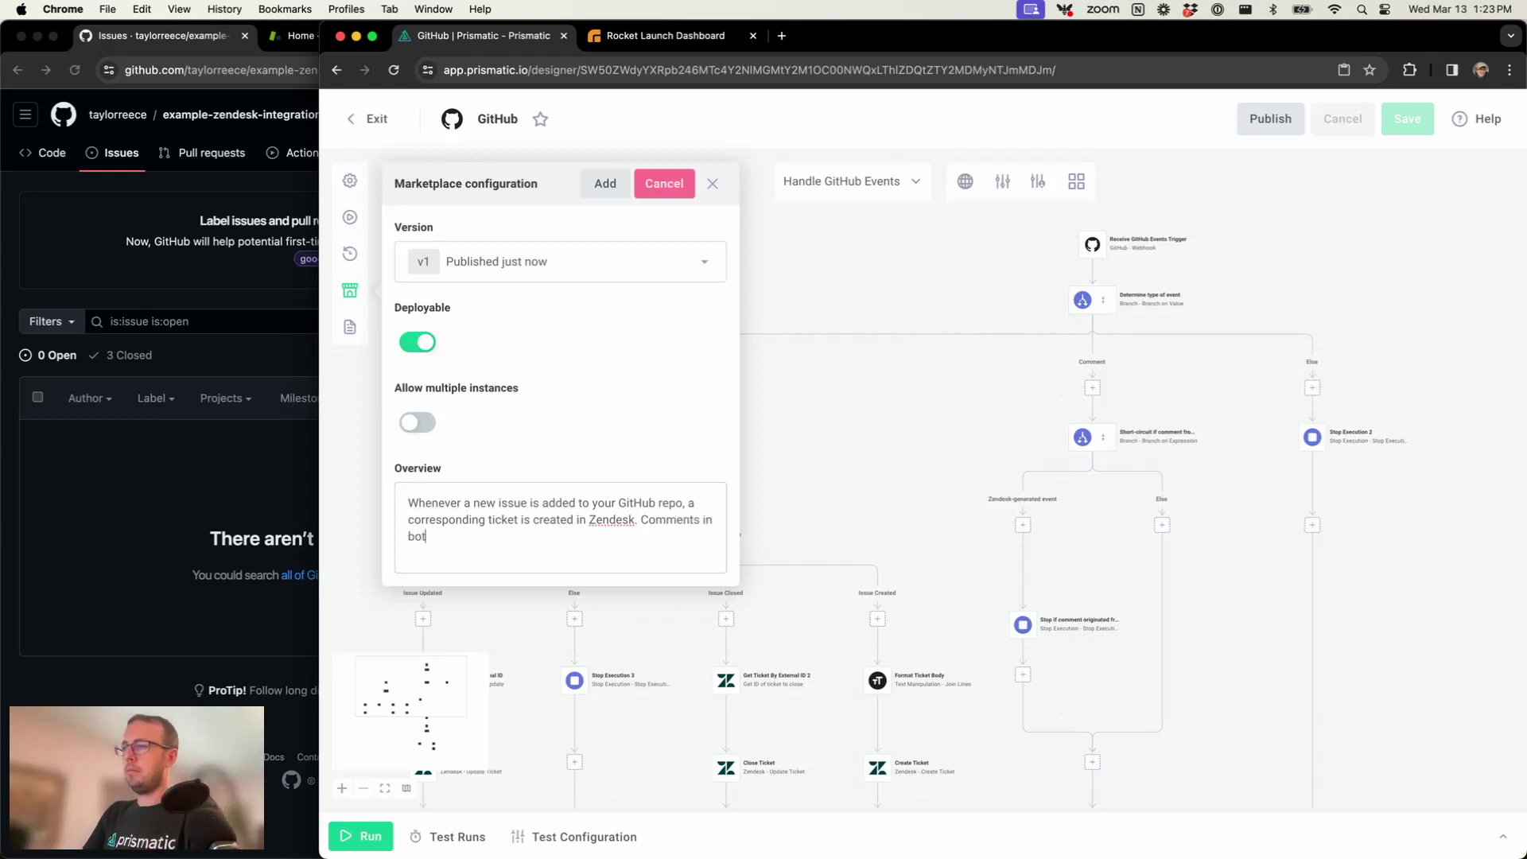
type("h apps are syn")
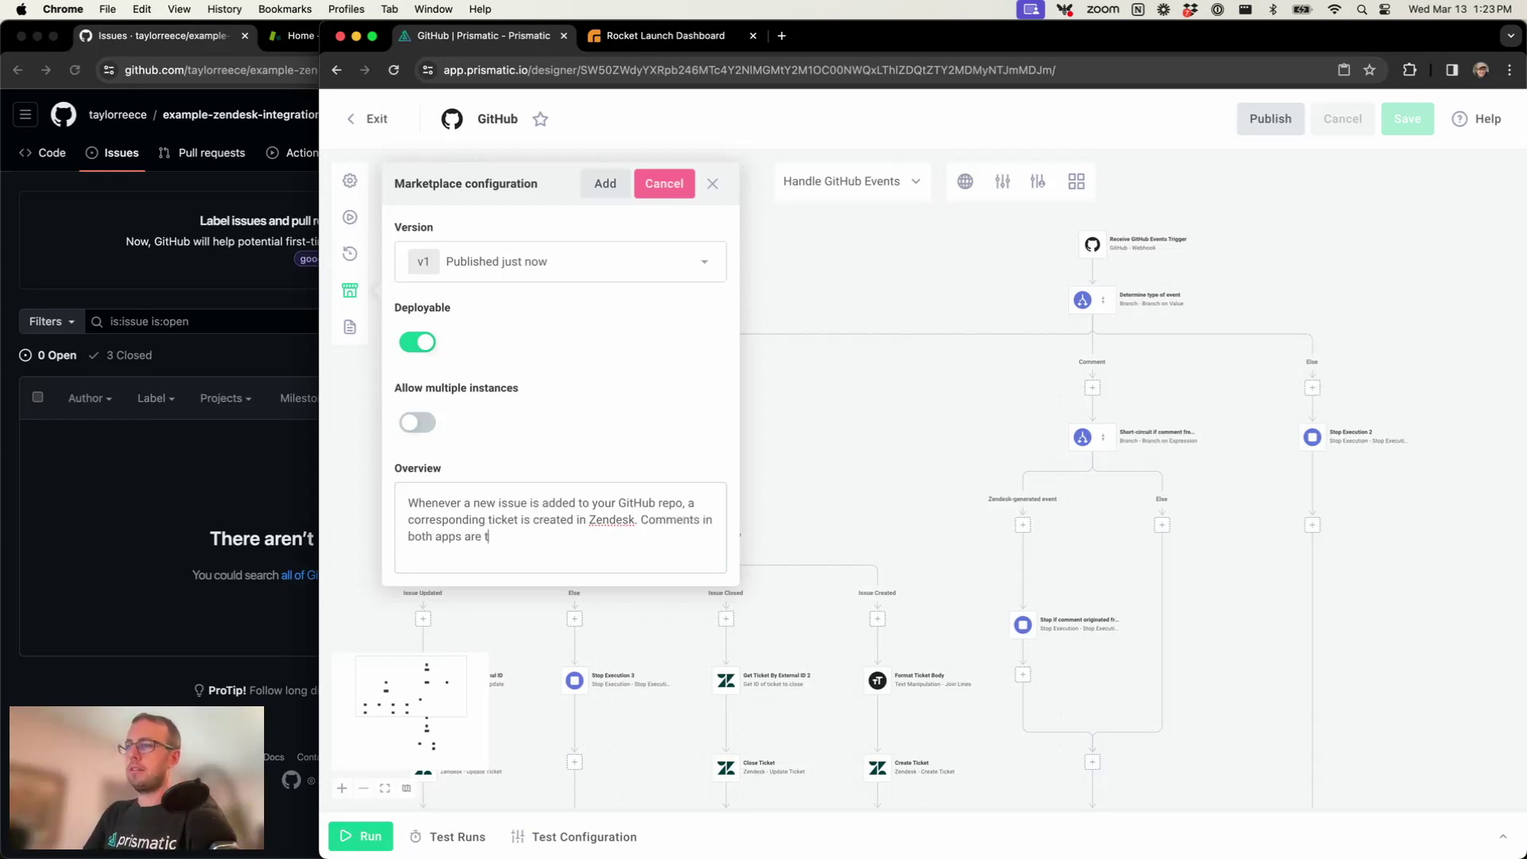
type("c'd with")
key("BackSpace")
key("BackSpace")
key("BackSpace")
key("BackSpace")
key("BackSpace")
key("BackSpace")
key("BackSpace")
key("BackSpace")
key("BackSpace")
key("BackSpace")
key("BackSpace")
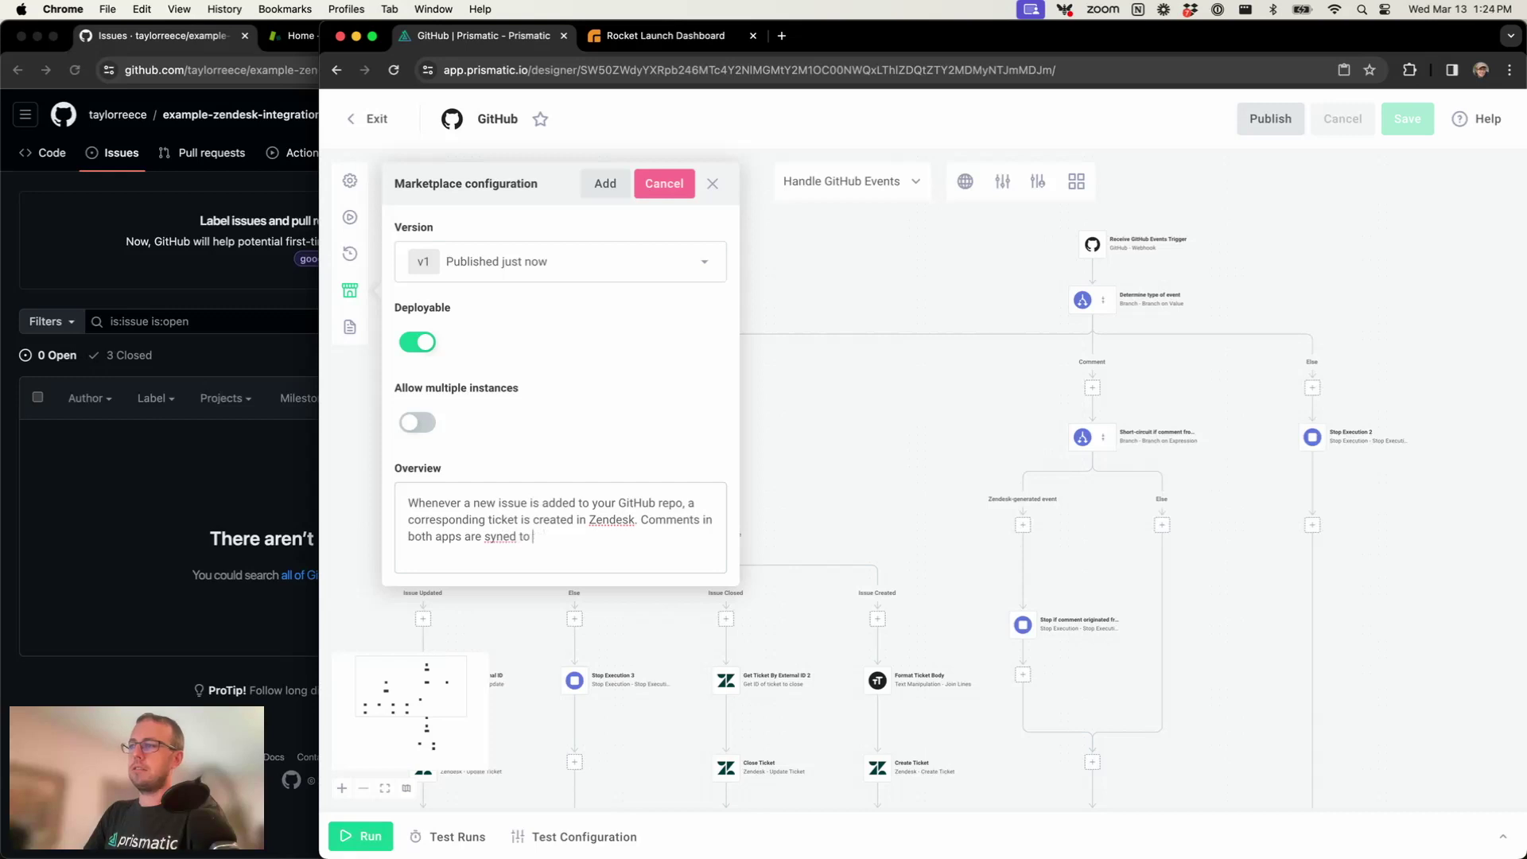
type("synced to the other.")
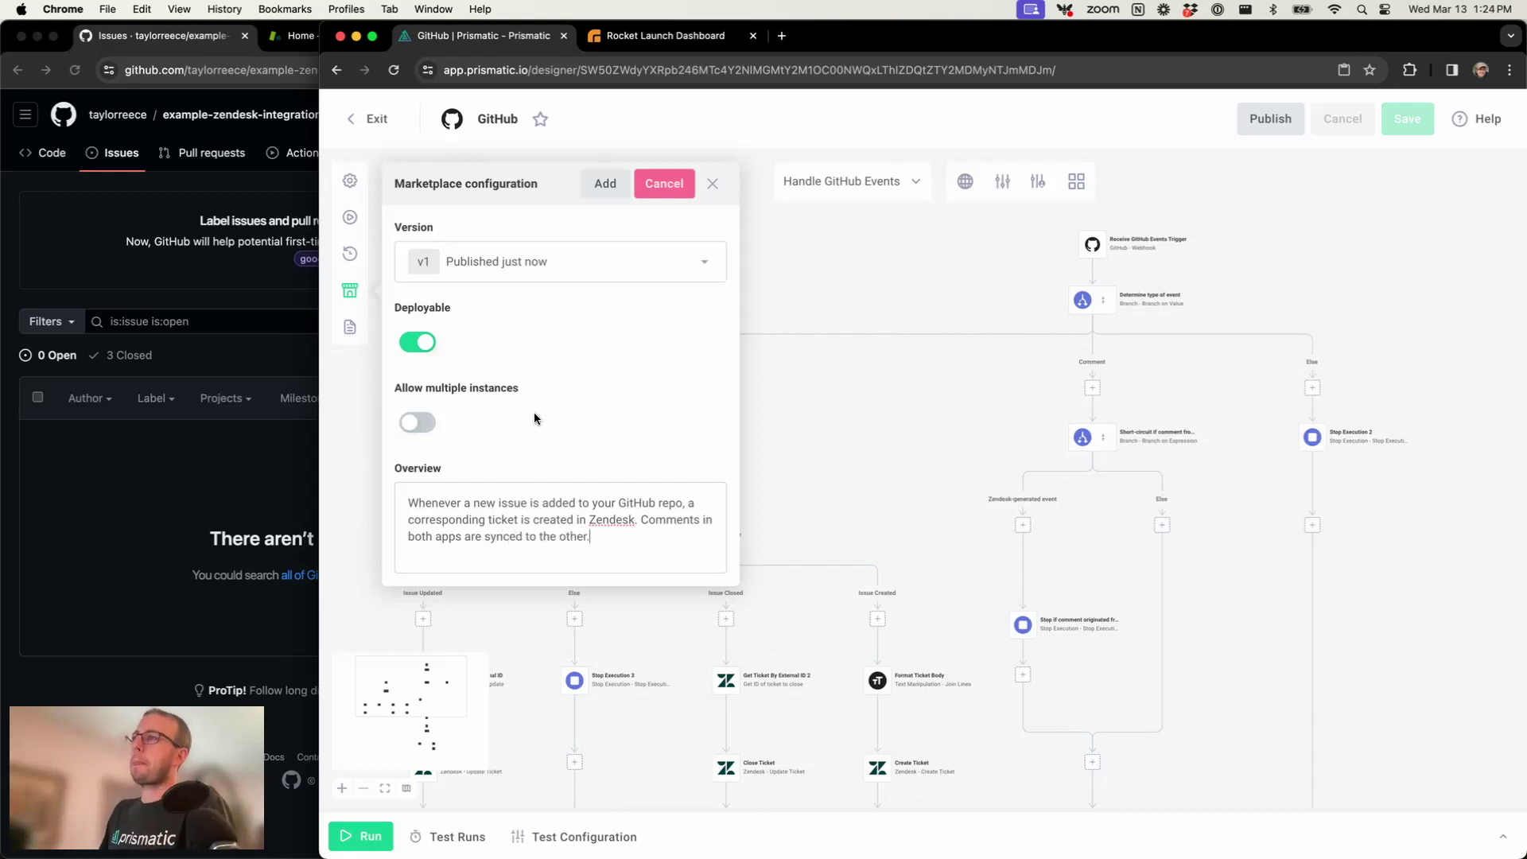
left_click(609, 192)
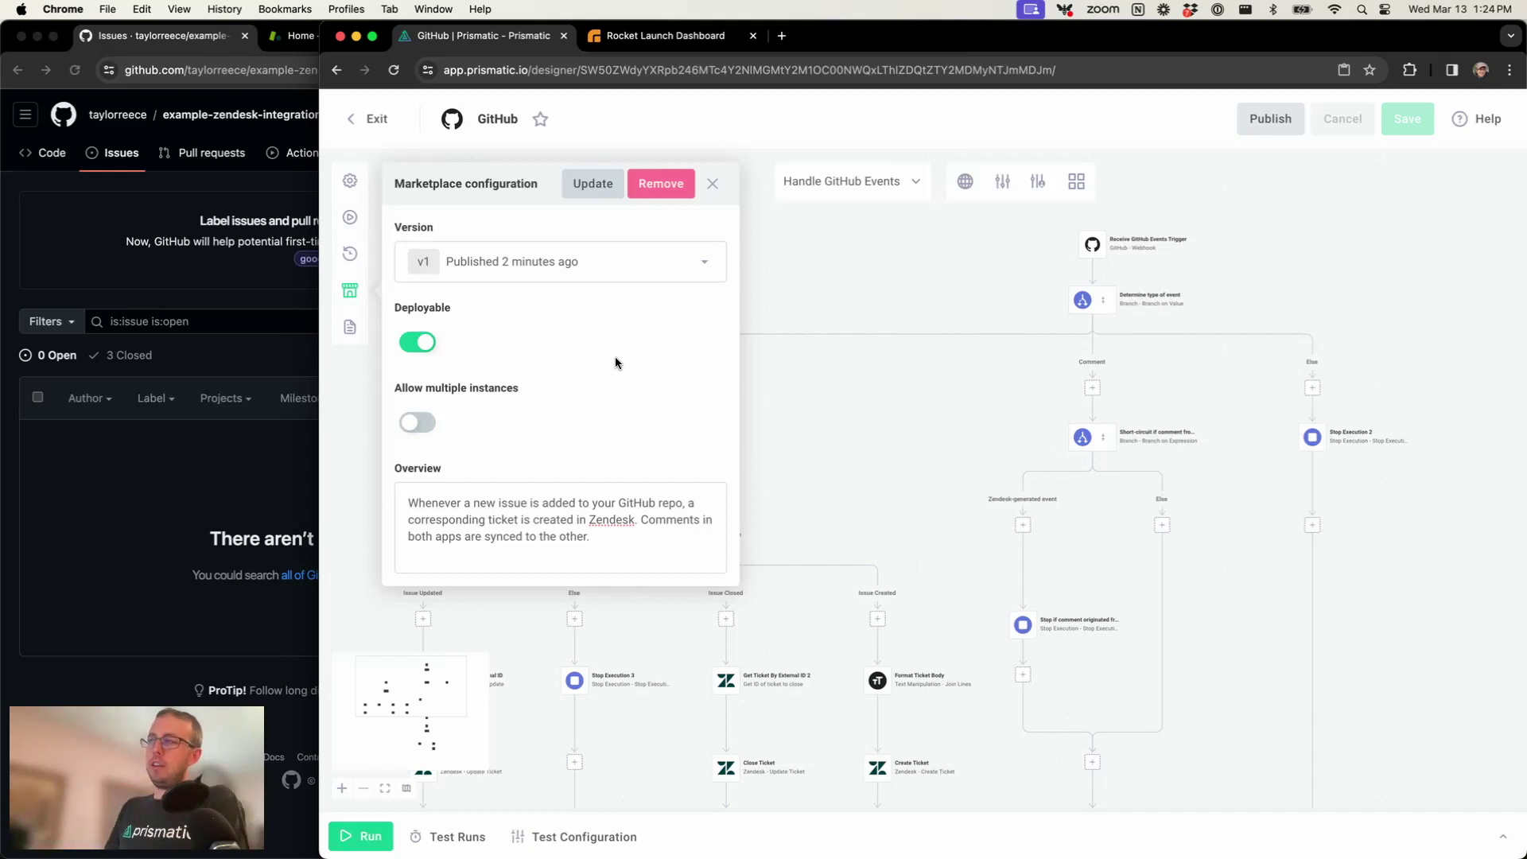
Switch to the Rocket Launch Dashboard and open the GitHub integration's details in the embedded marketplace, reviewing its overview
key("ctrl+Tab")
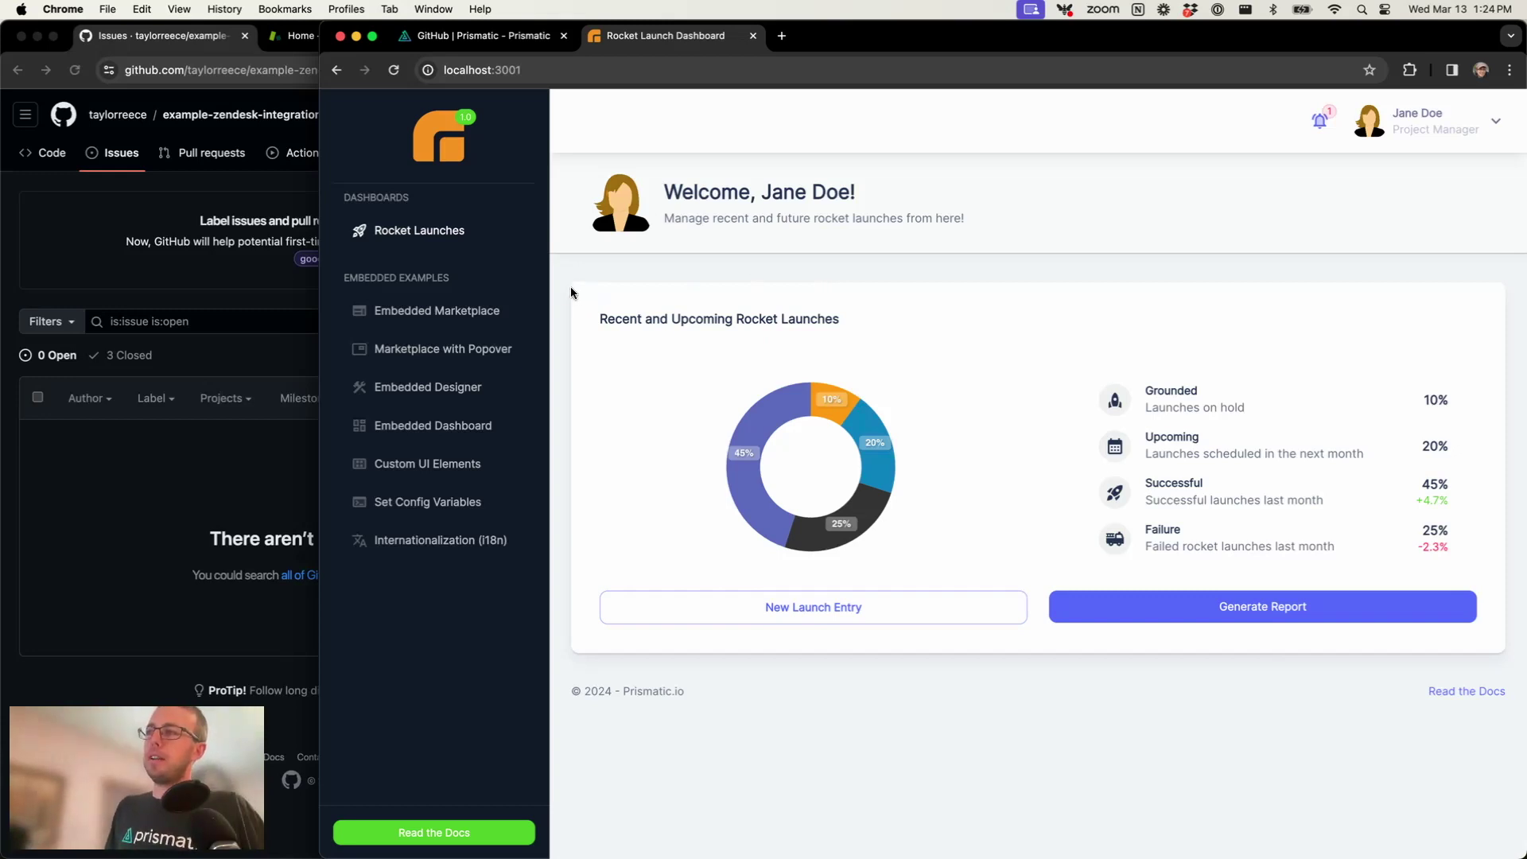
left_click(511, 306)
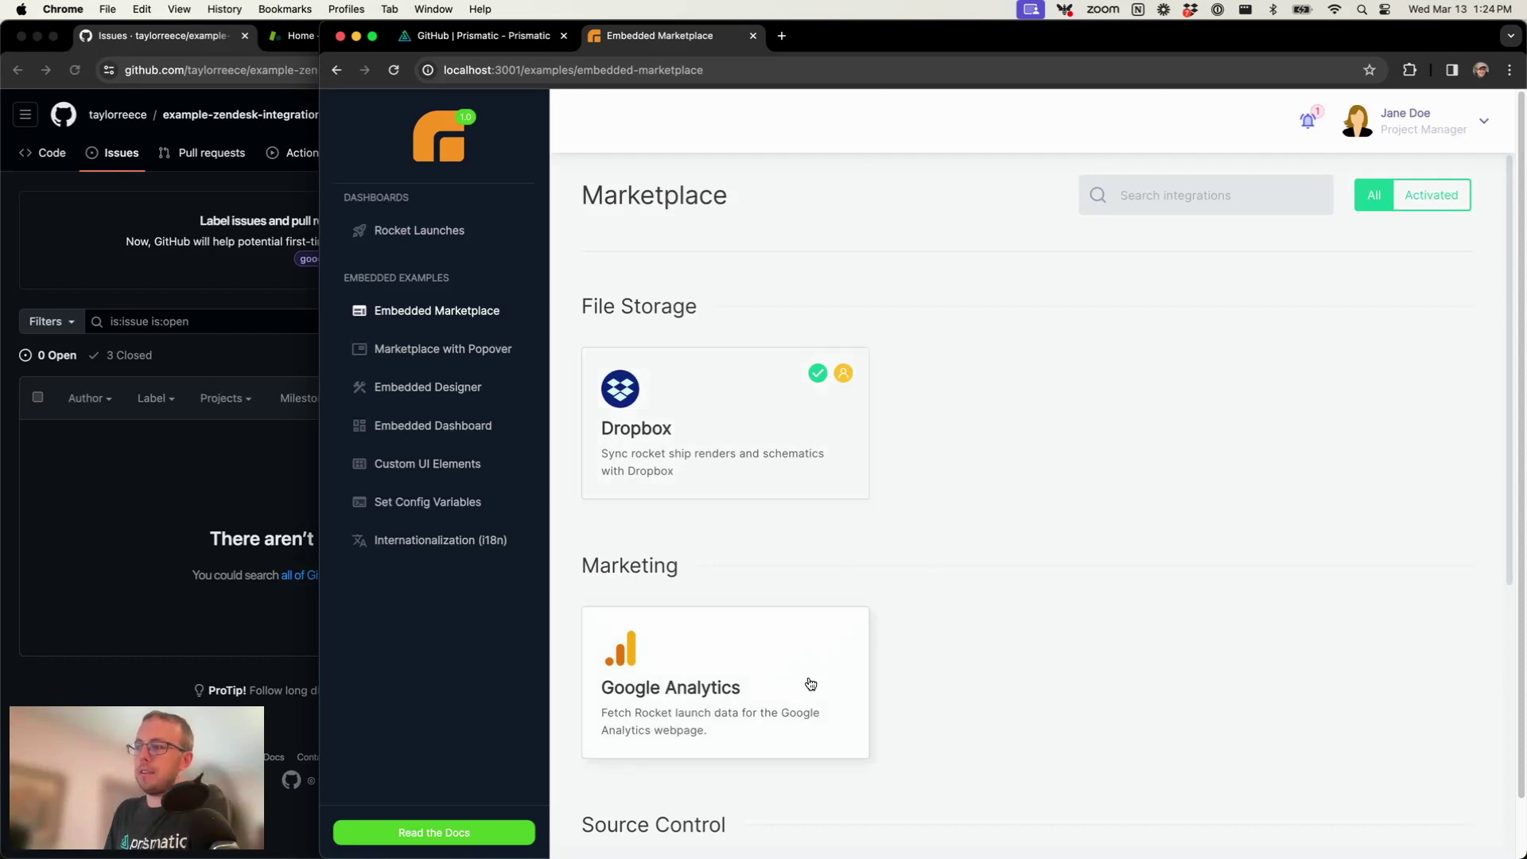
scroll(807, 681, "down", 3)
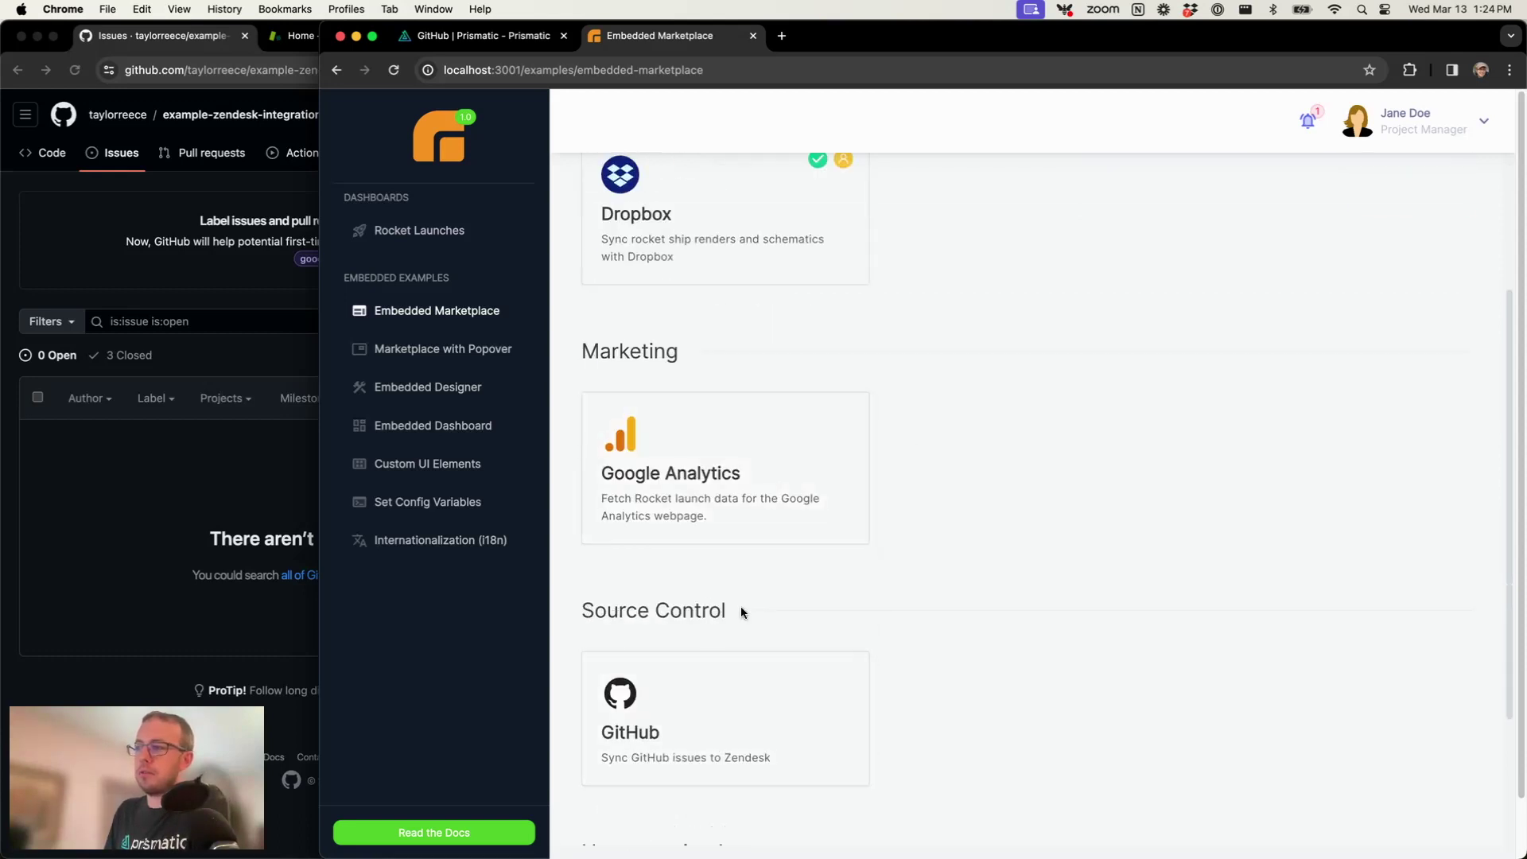
scroll(748, 622, "down", 2)
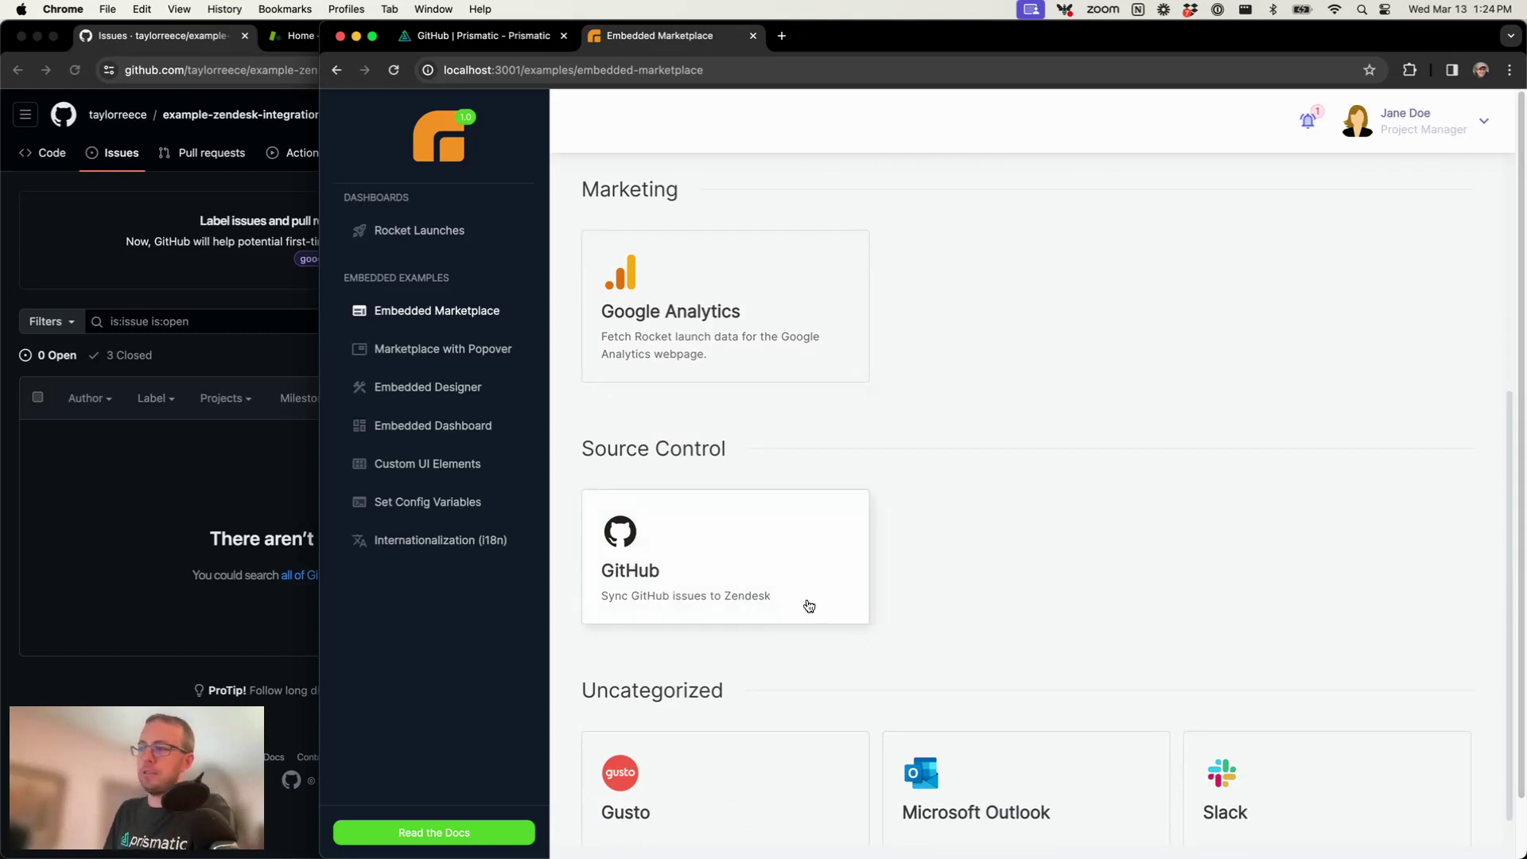
left_click(762, 592)
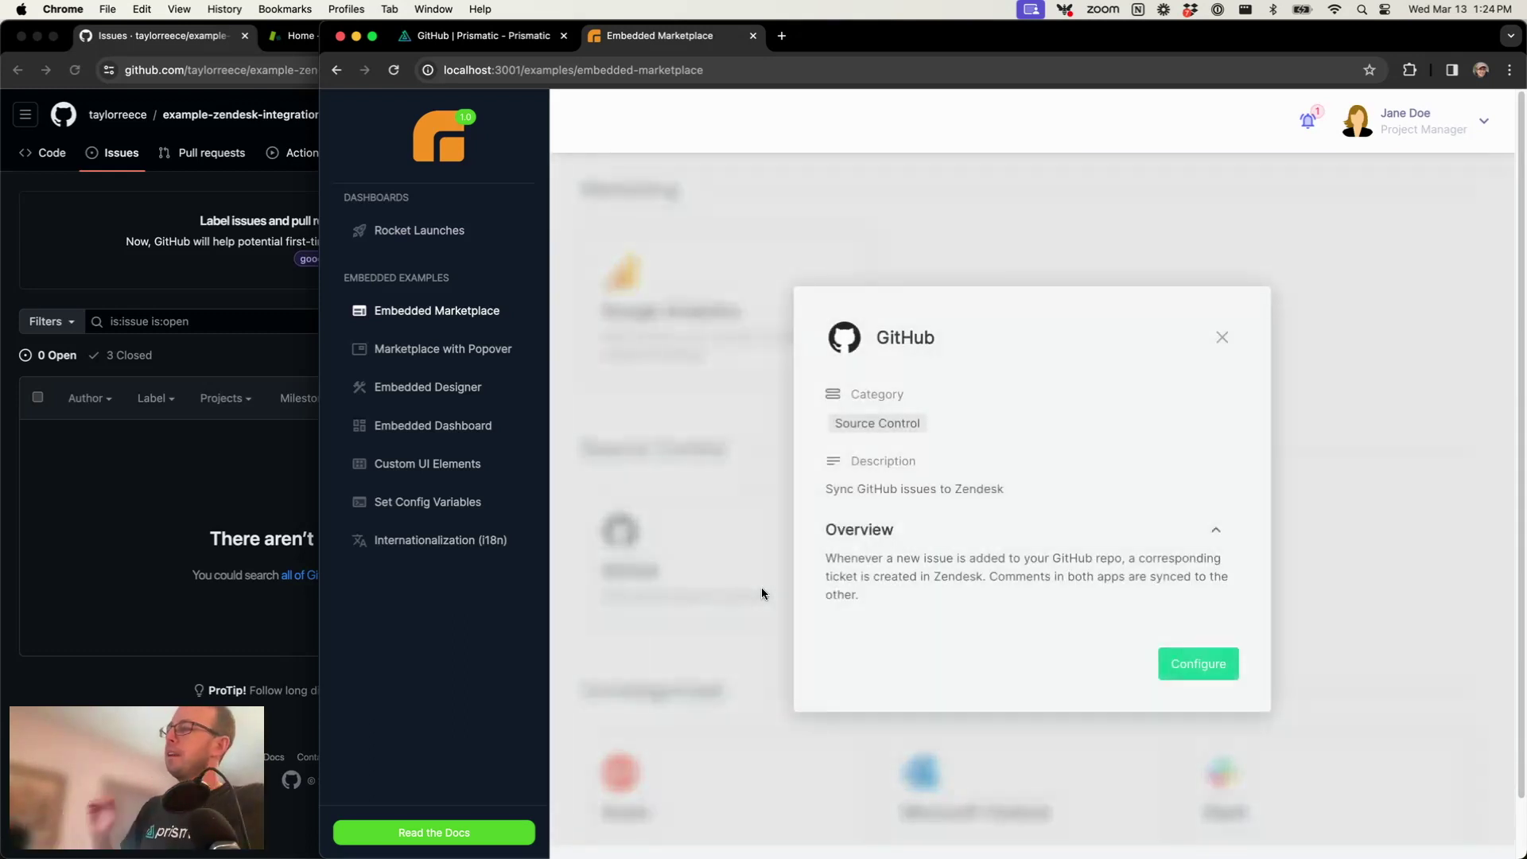
left_click_drag(824, 555, 694, 785)
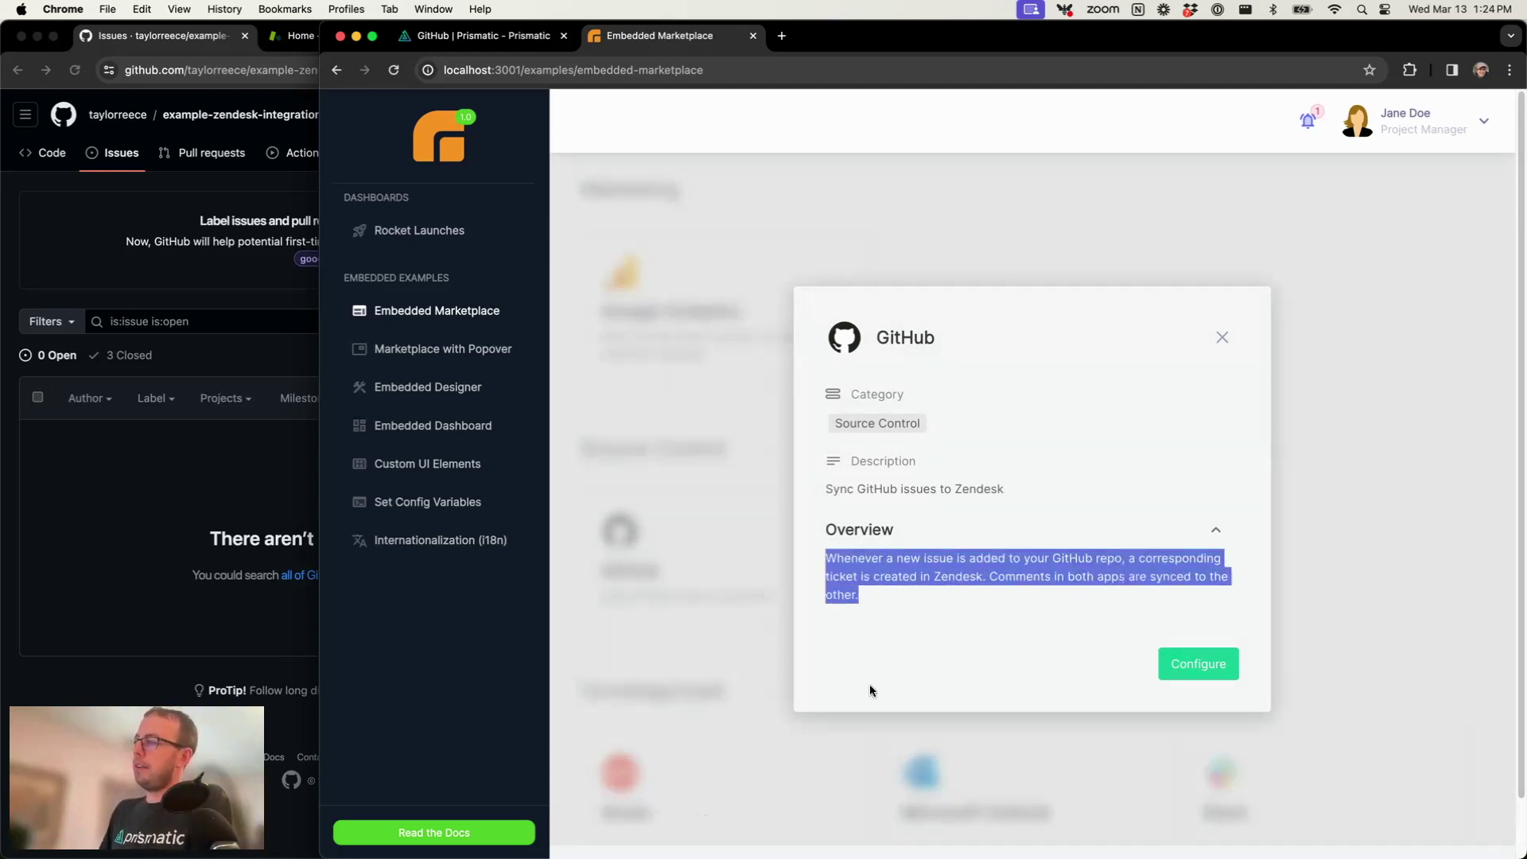
left_click(985, 605)
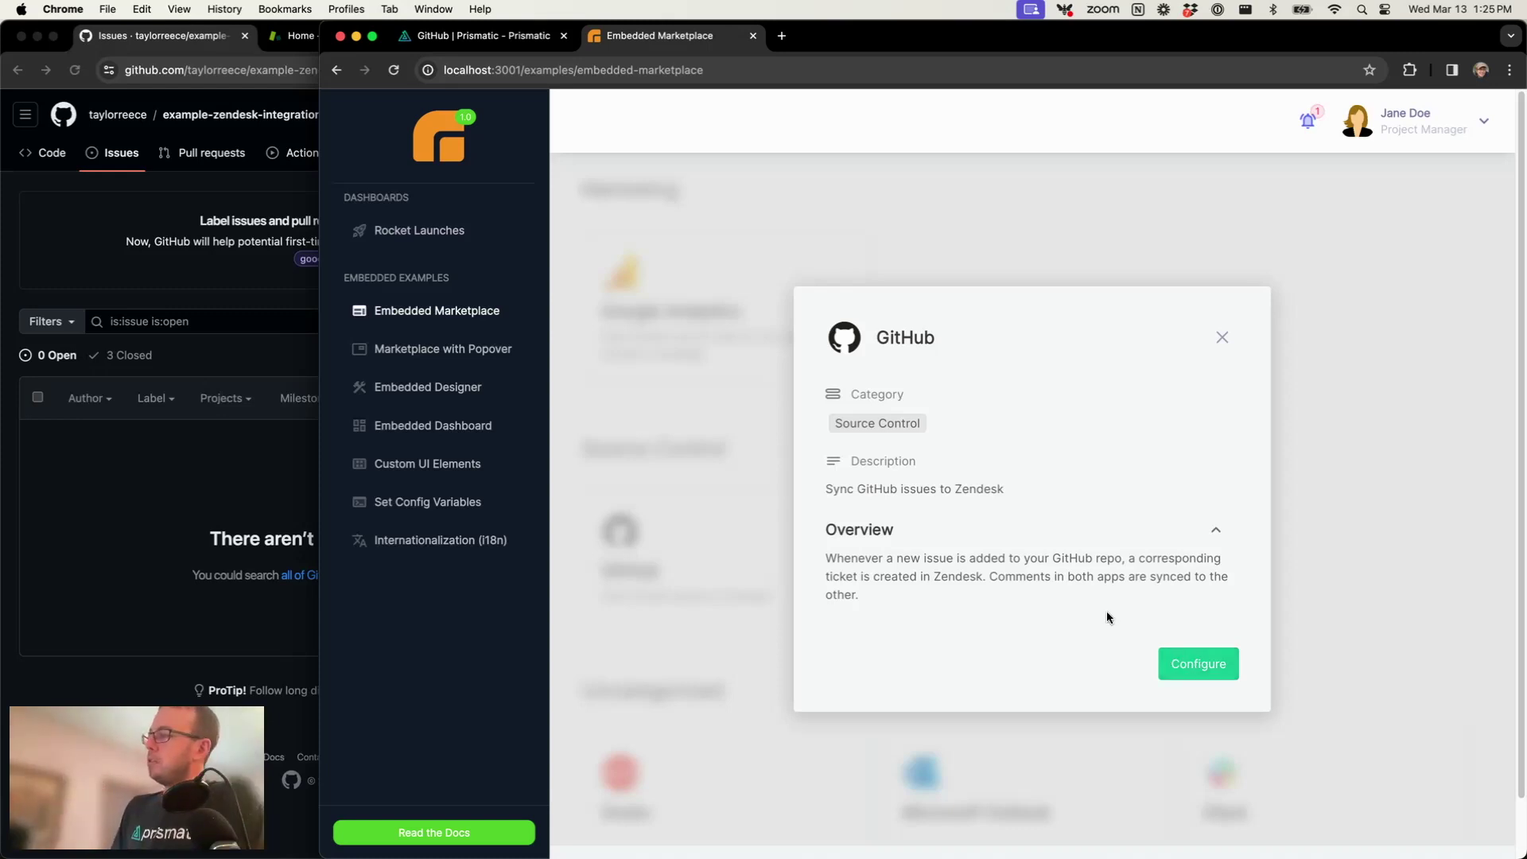
Start configuring the GitHub integration, connect its GitHub and Zendesk connections, and continue to the GitHub Configuration page
left_click(1174, 661)
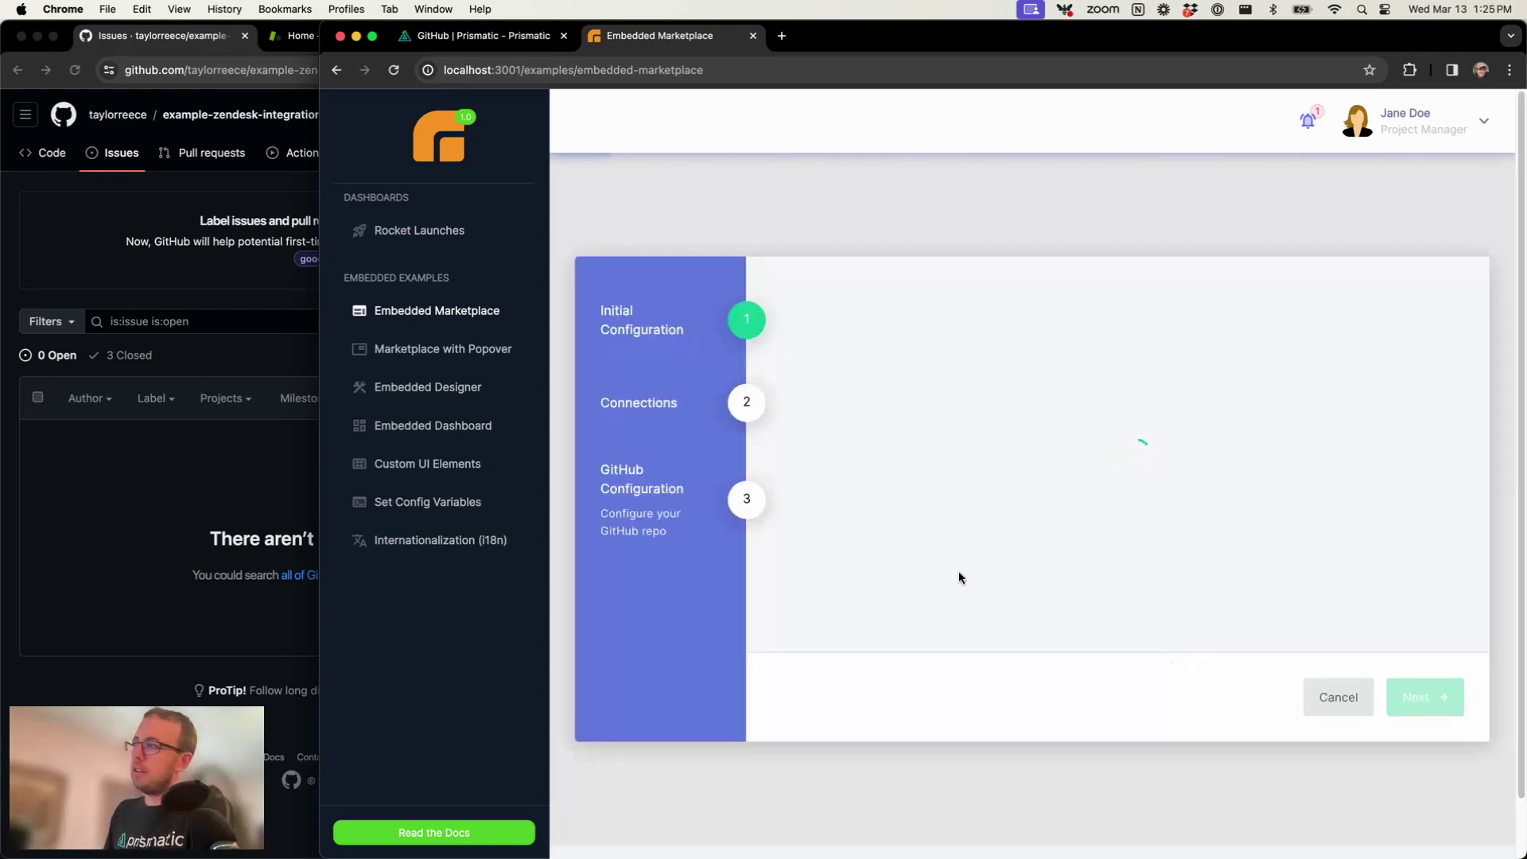
left_click(1424, 695)
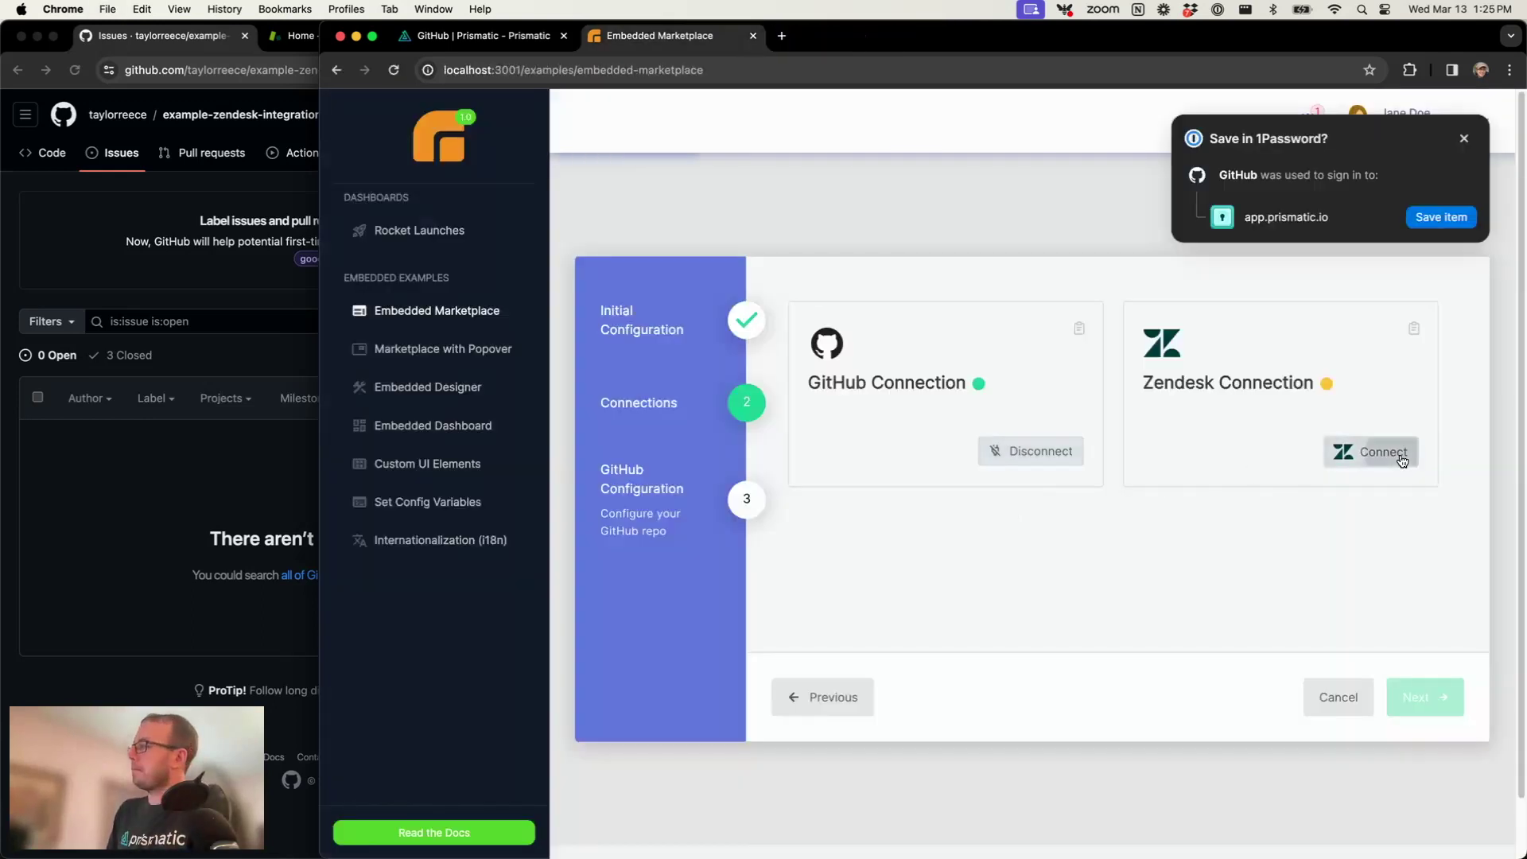
left_click(1391, 453)
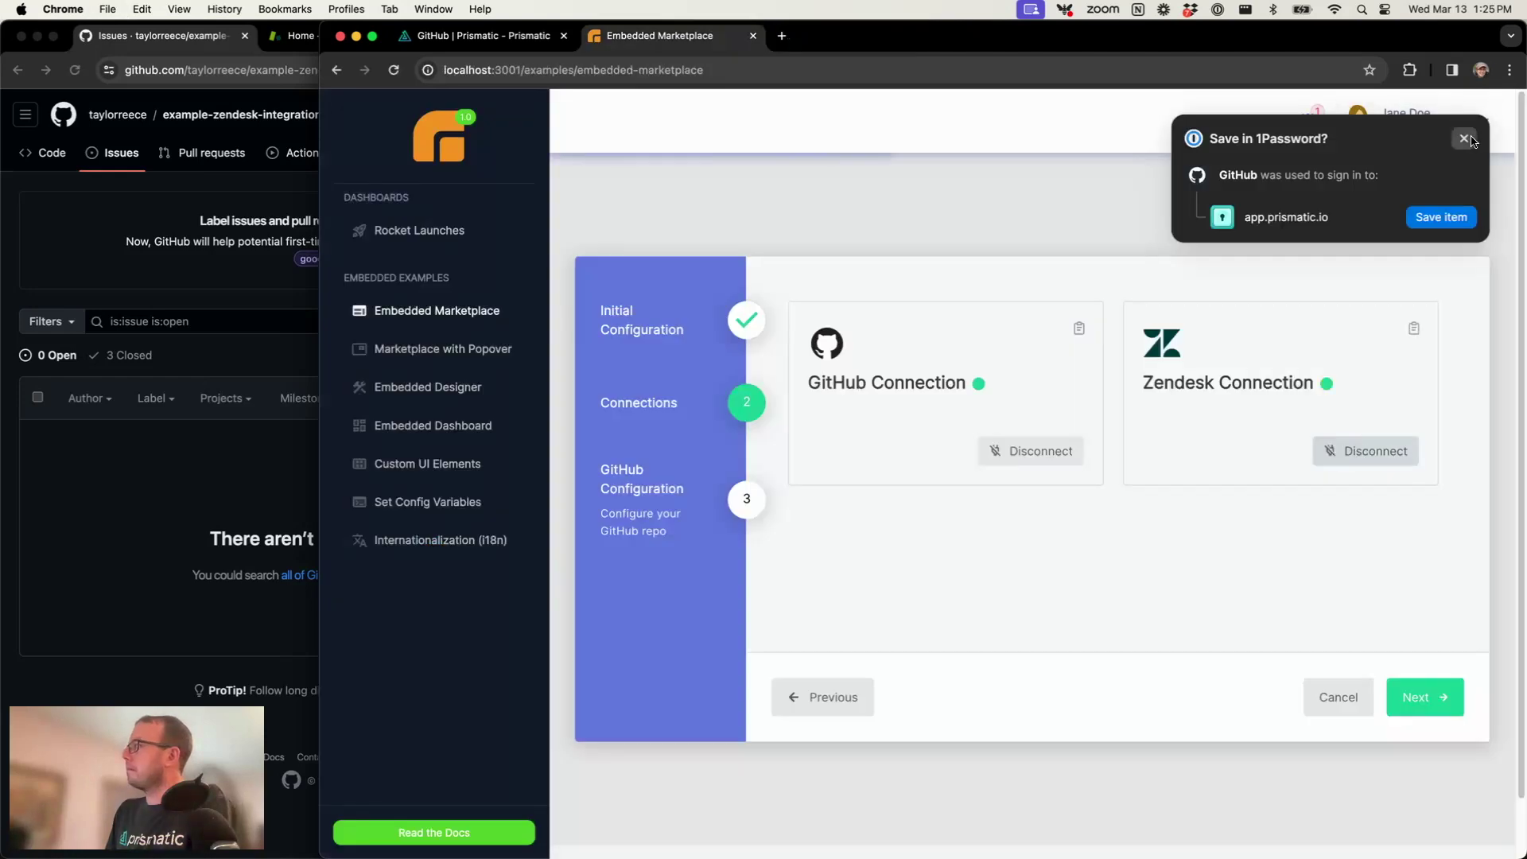
left_click(1419, 697)
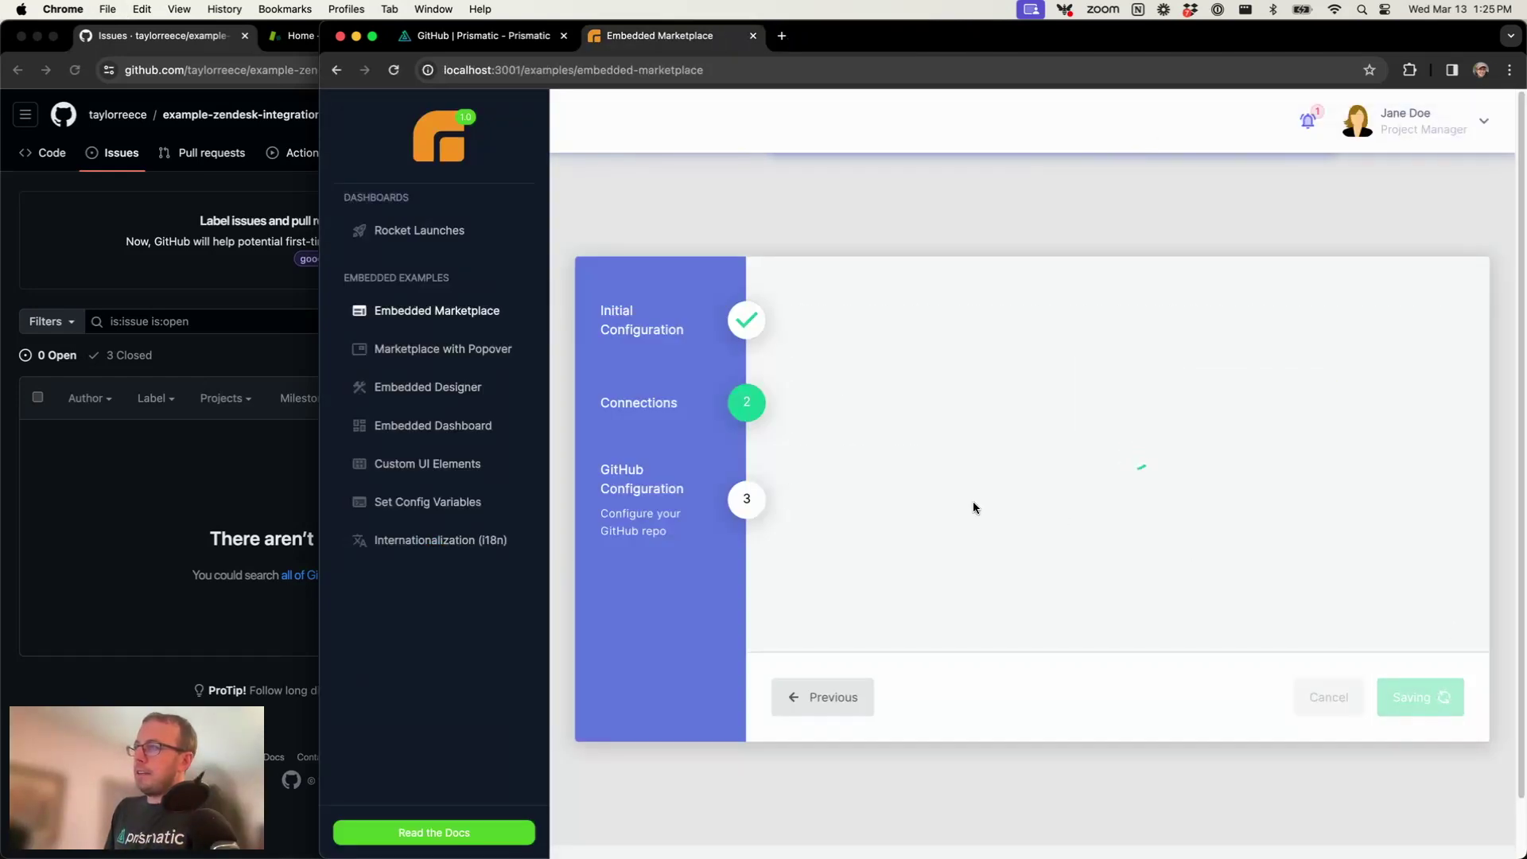
Select the example-zendesk-integration repository as the GitHub Repository, keep the default ticket email address, and finish the configuration
left_click(1012, 388)
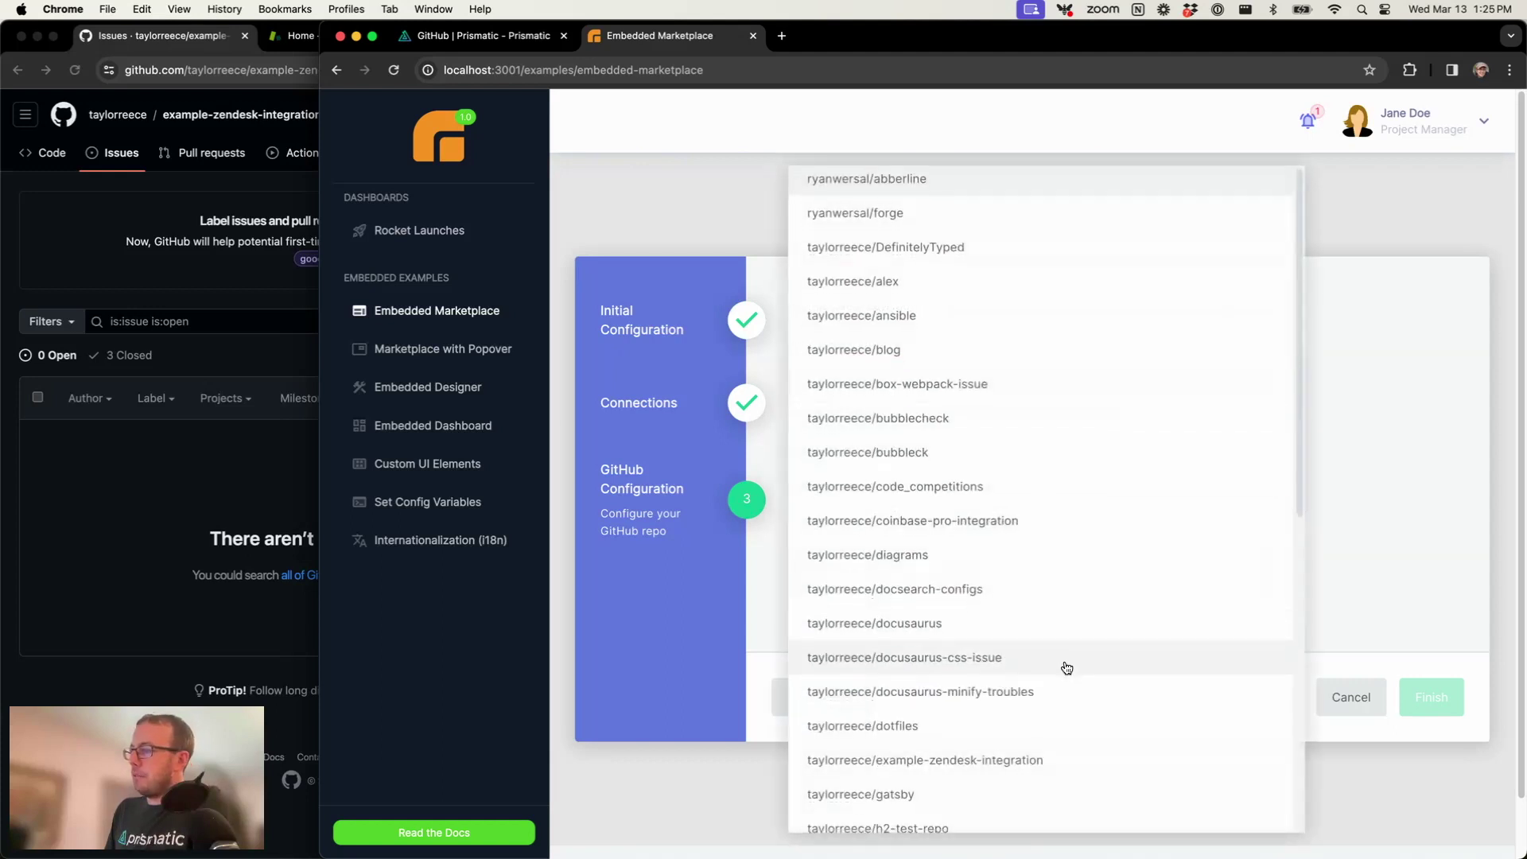
left_click(1040, 736)
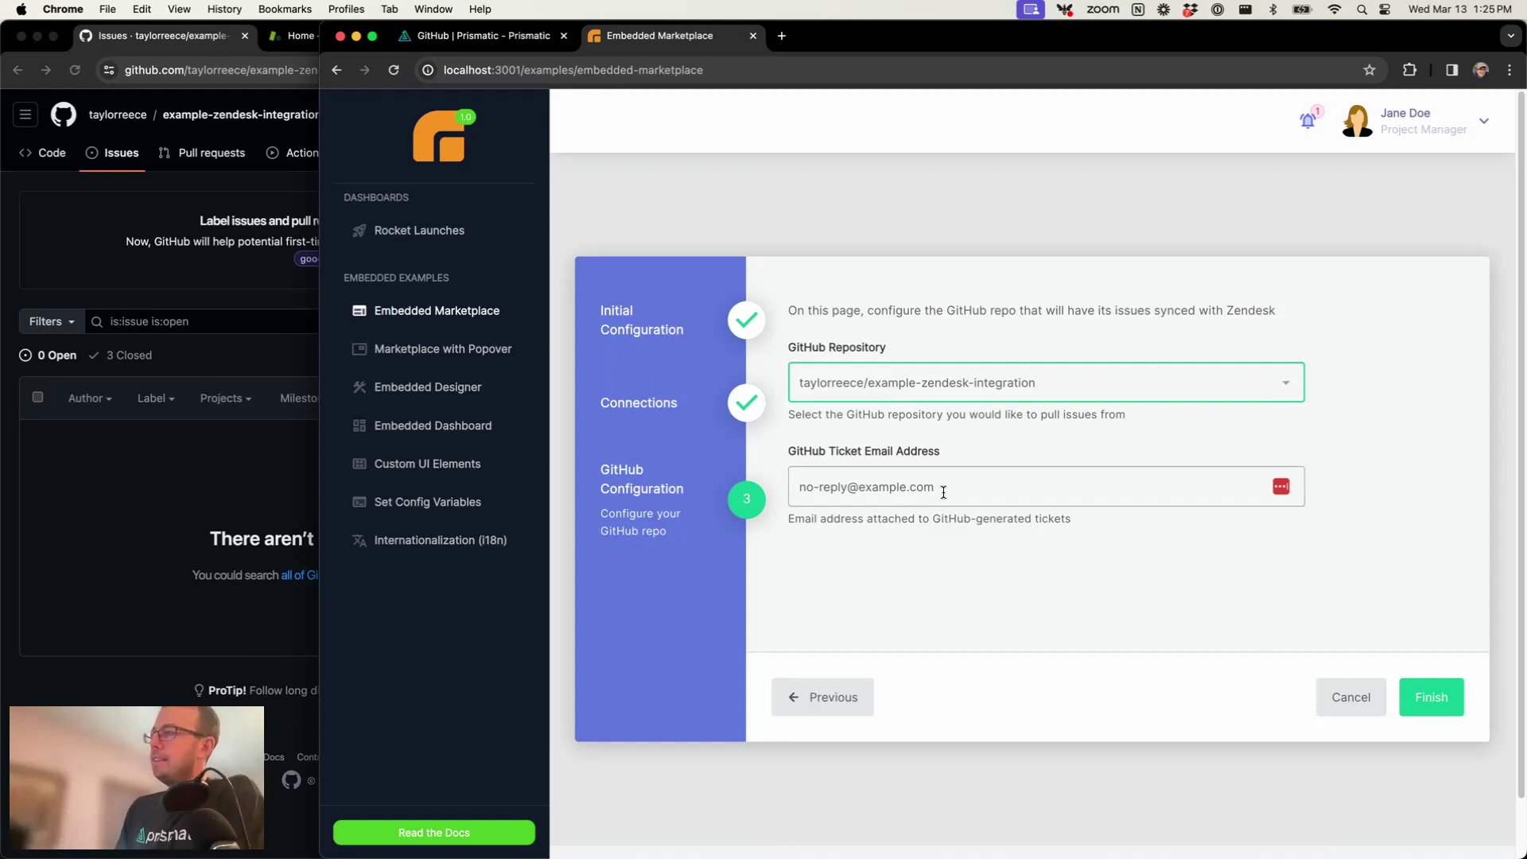
left_click(943, 493)
left_click(1139, 414)
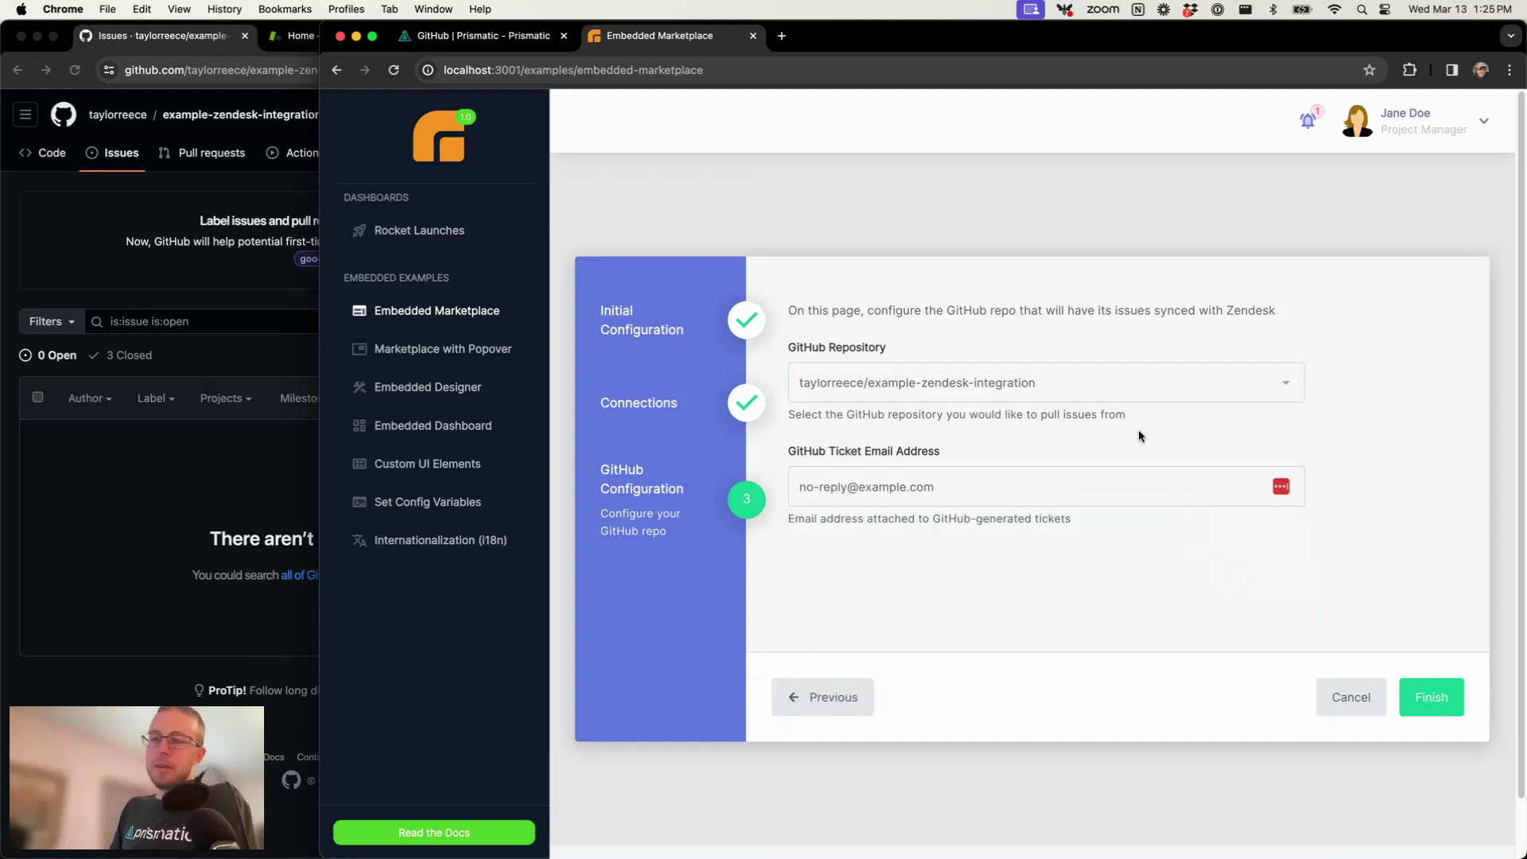
left_click(1425, 696)
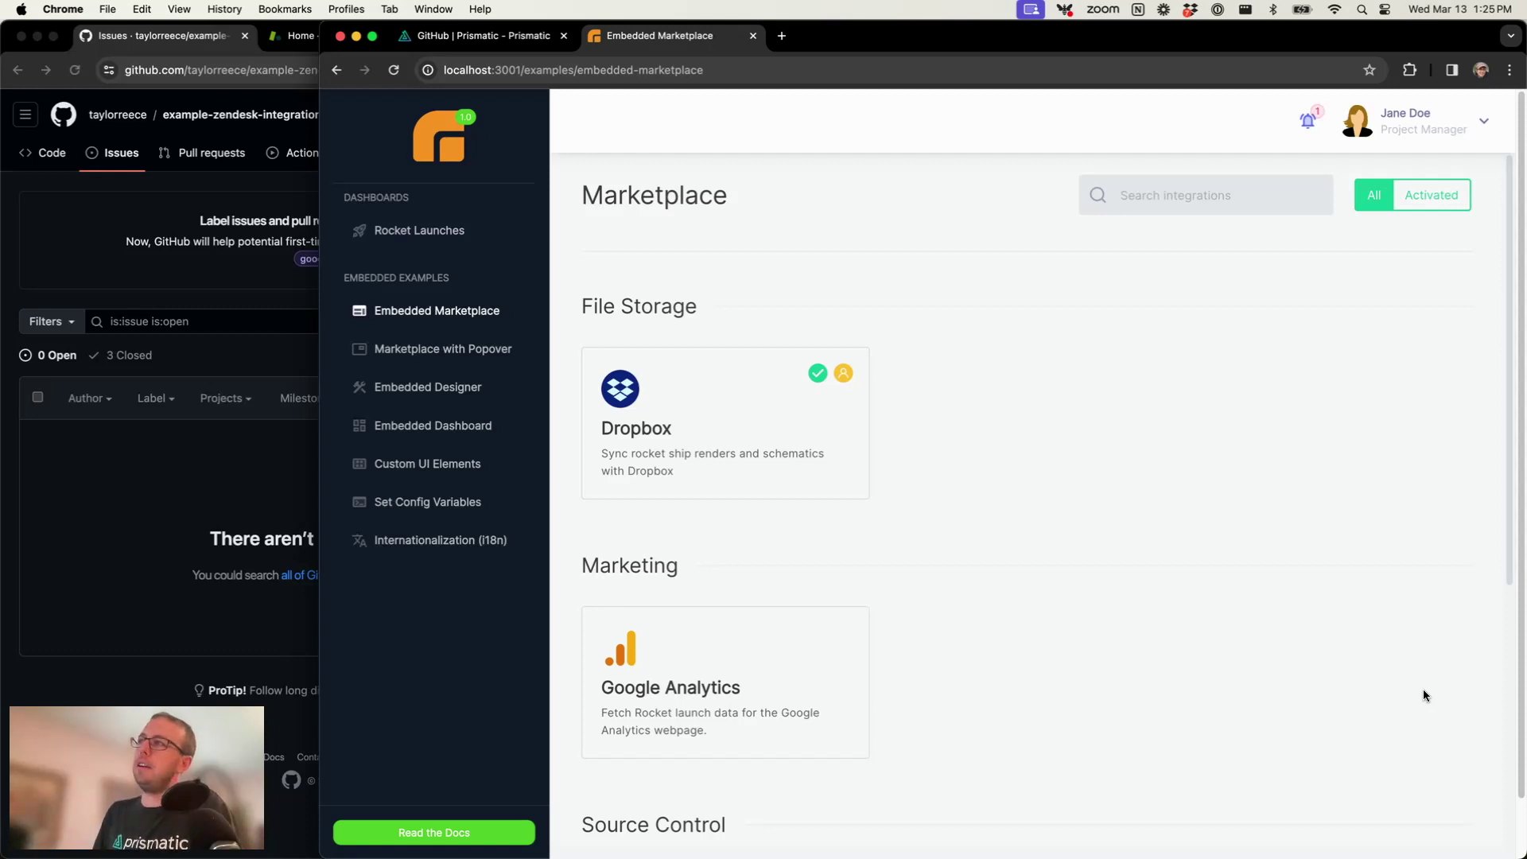
left_click(469, 36)
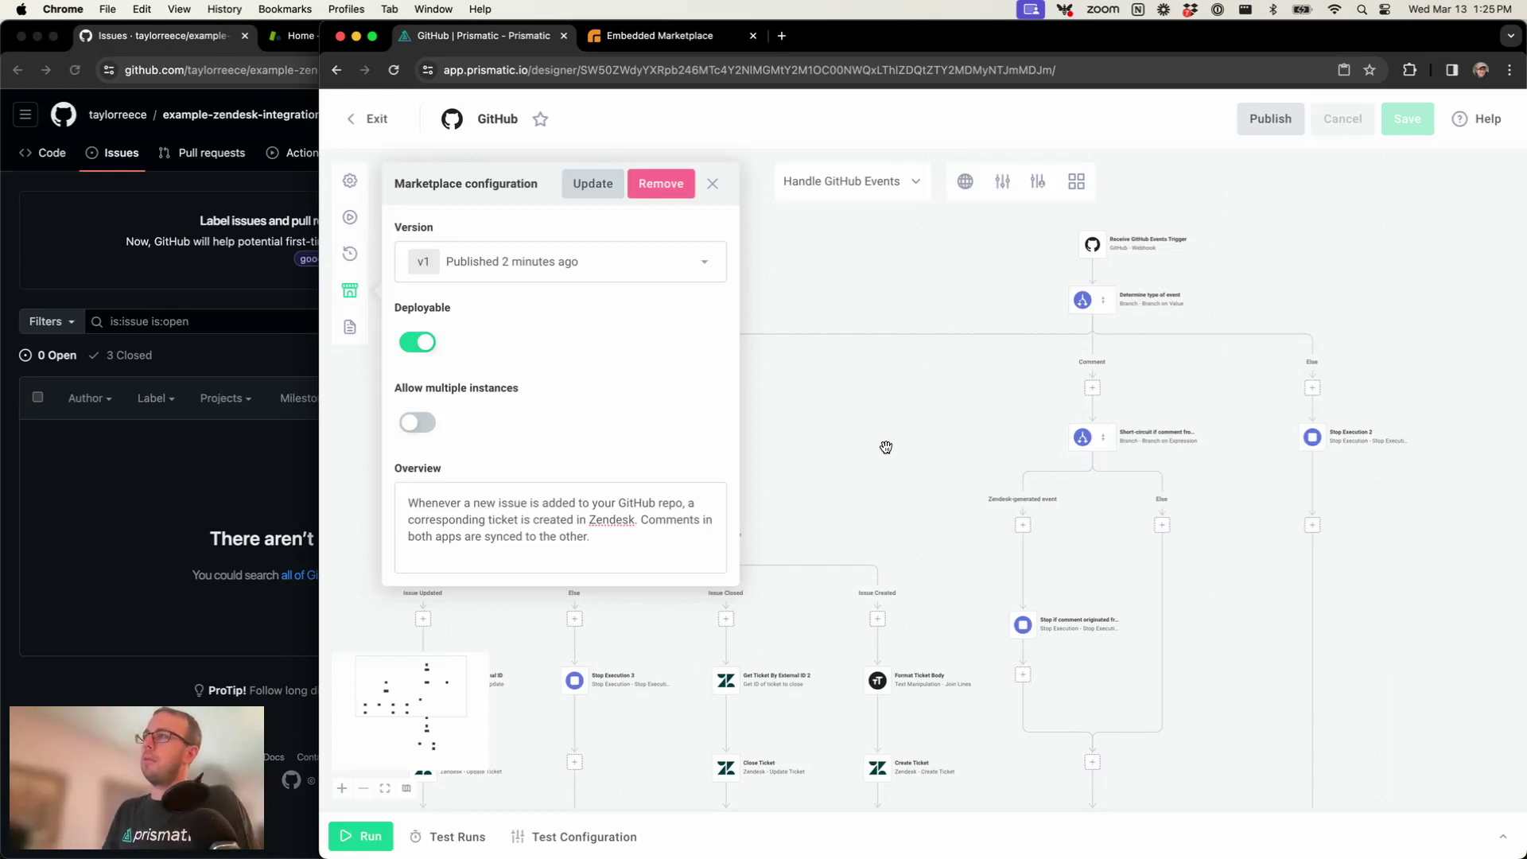
key("ctrl+Tab")
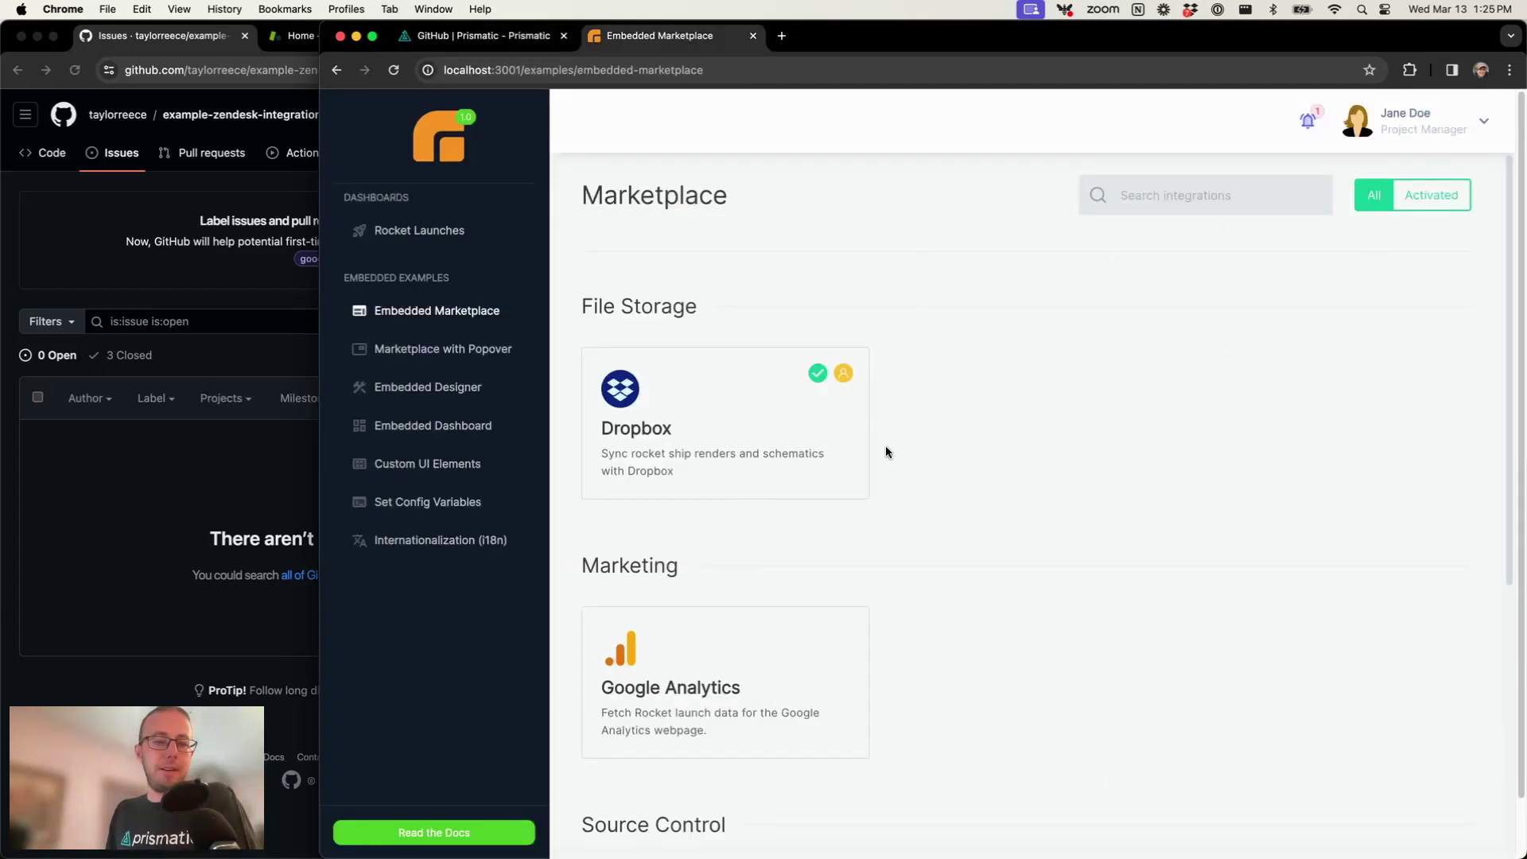